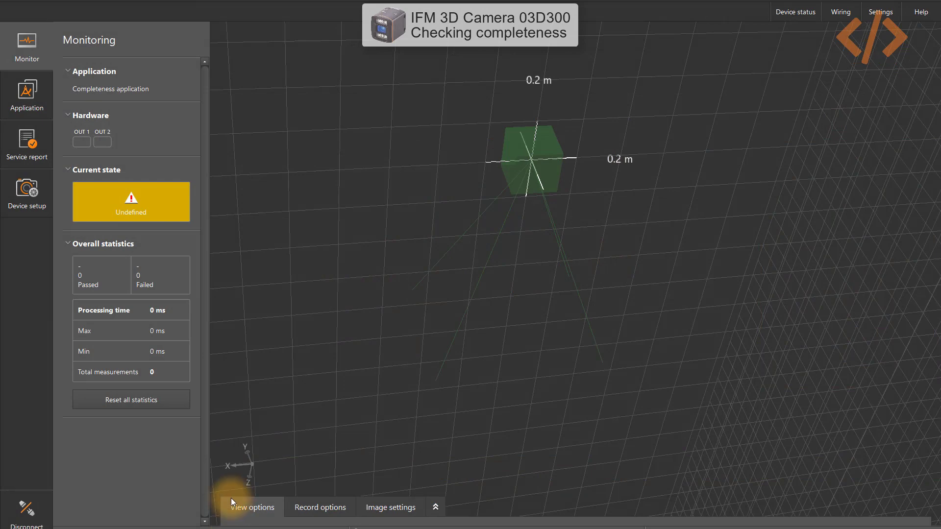
Stop the sensor's run mode and create a new application with the Completeness wizard.
click(31, 105)
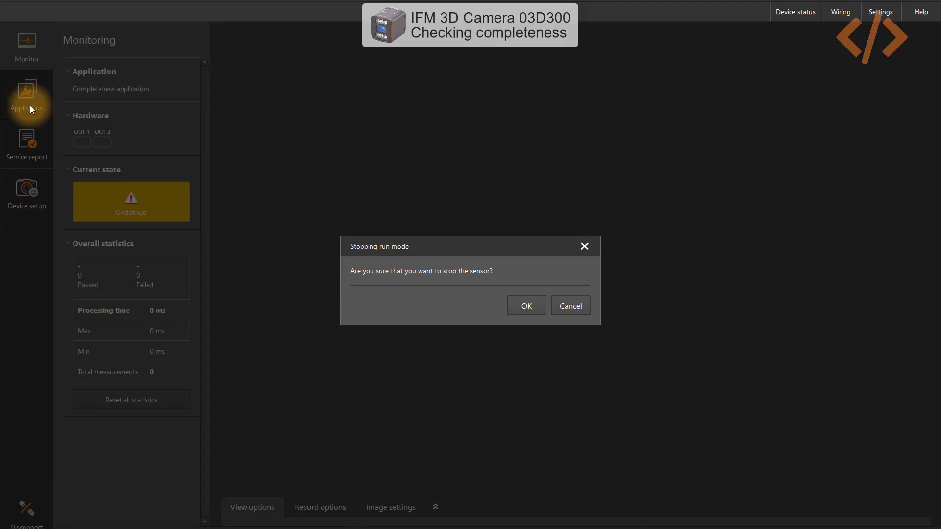
click(526, 300)
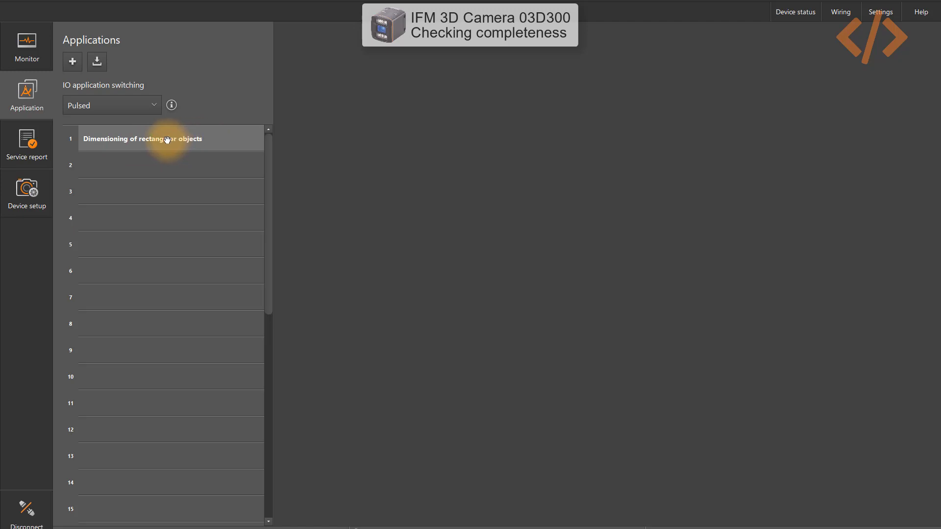
click(73, 61)
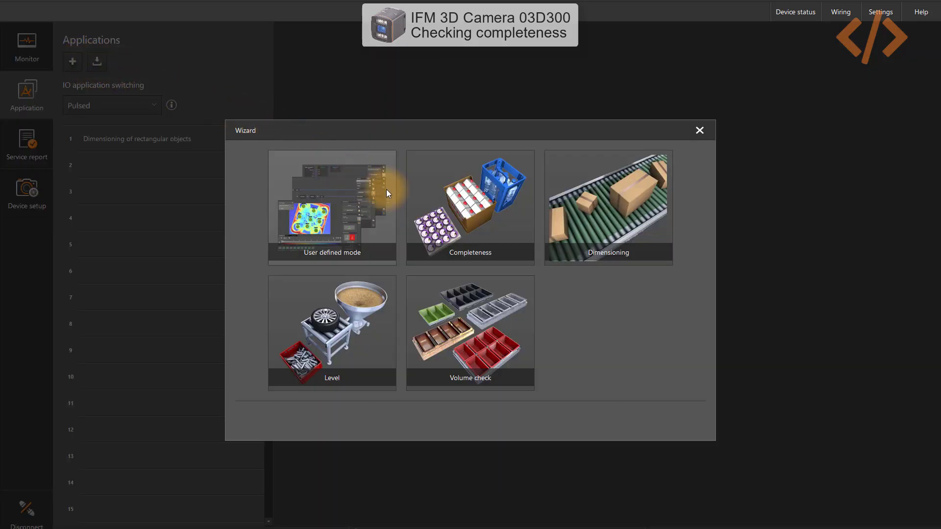
click(466, 203)
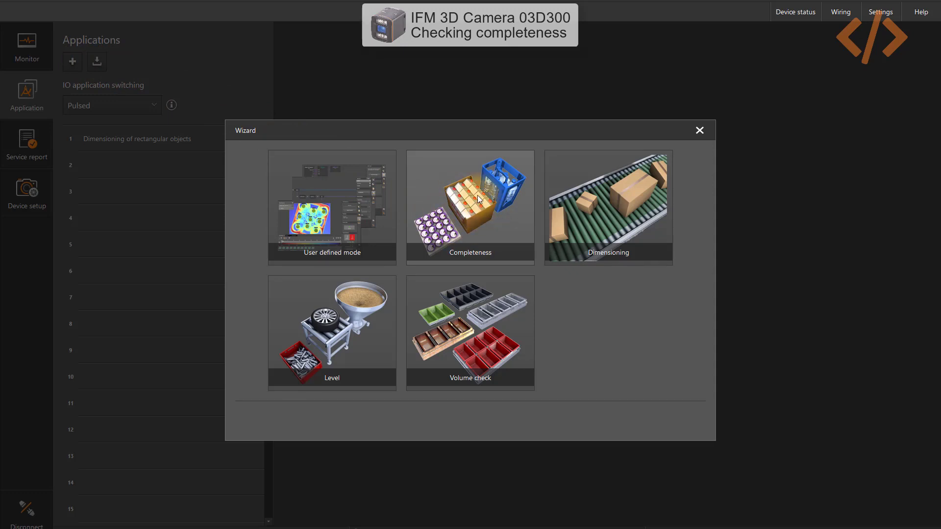
click(460, 217)
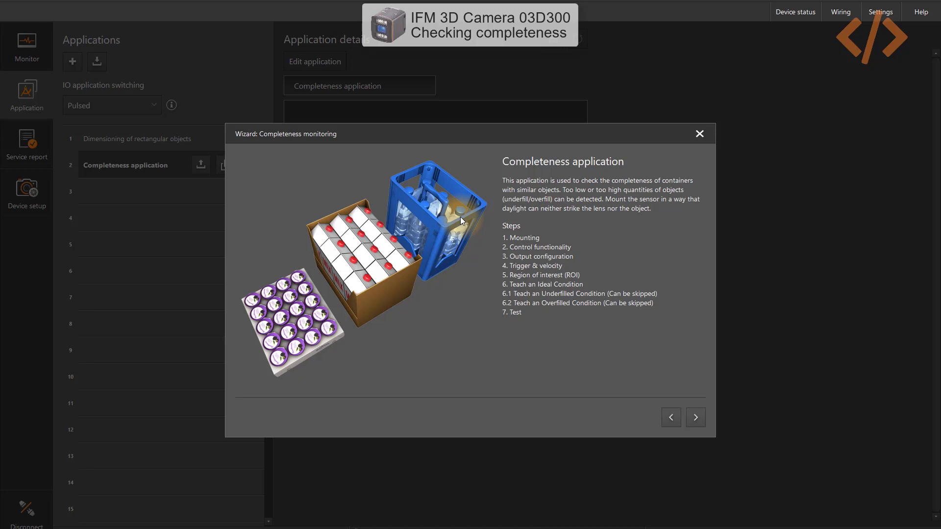
Advance past the mounting instructions, enable both Underfill and Overfill detection, and continue to the output configuration.
click(695, 418)
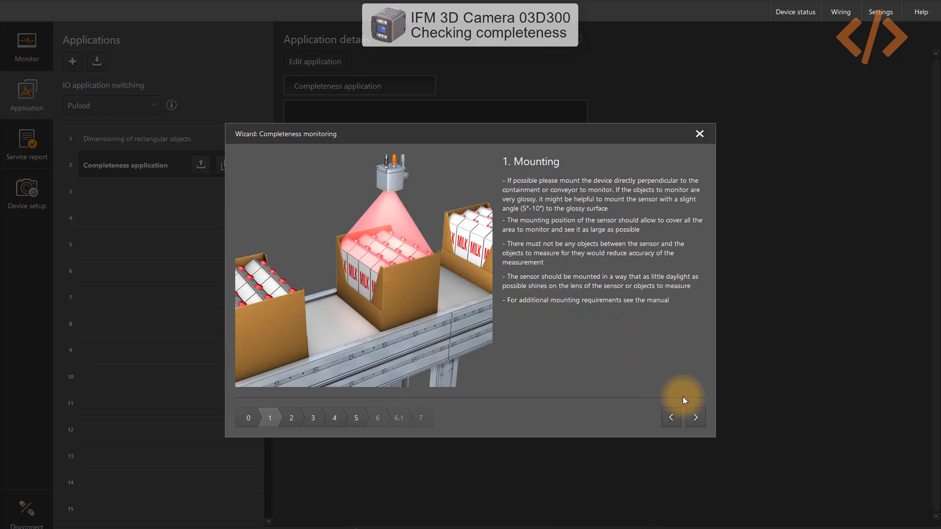
click(696, 422)
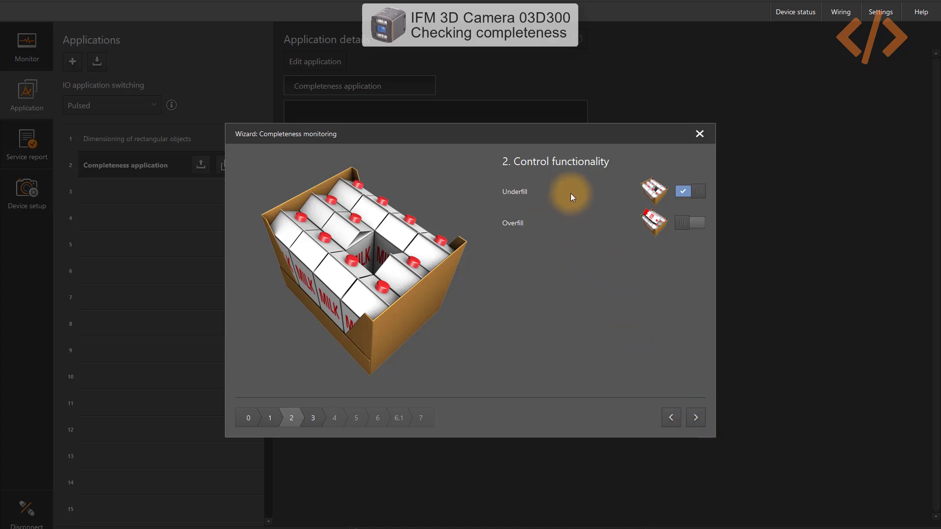
click(691, 225)
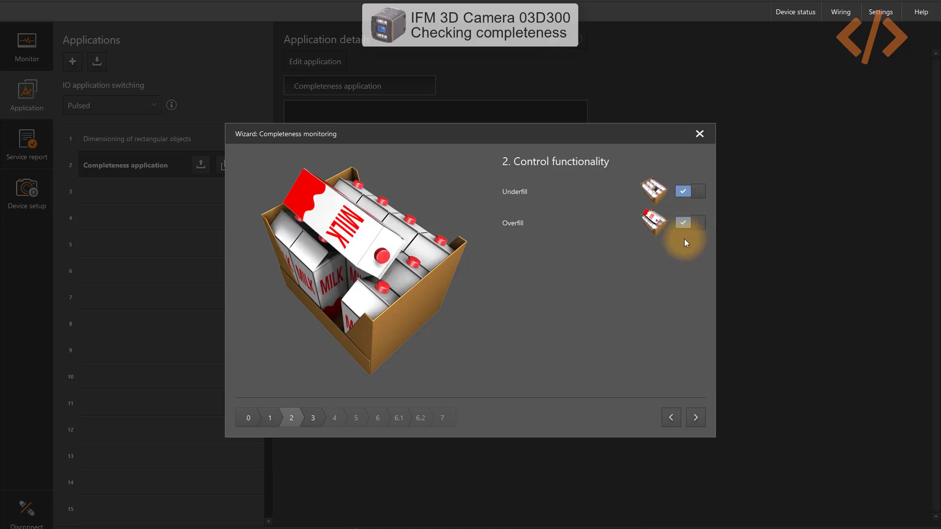
click(682, 193)
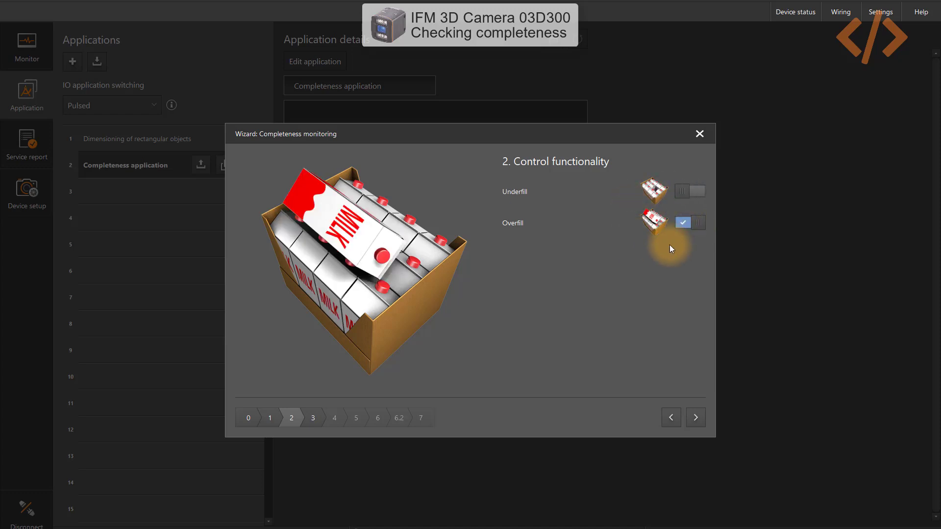
click(691, 193)
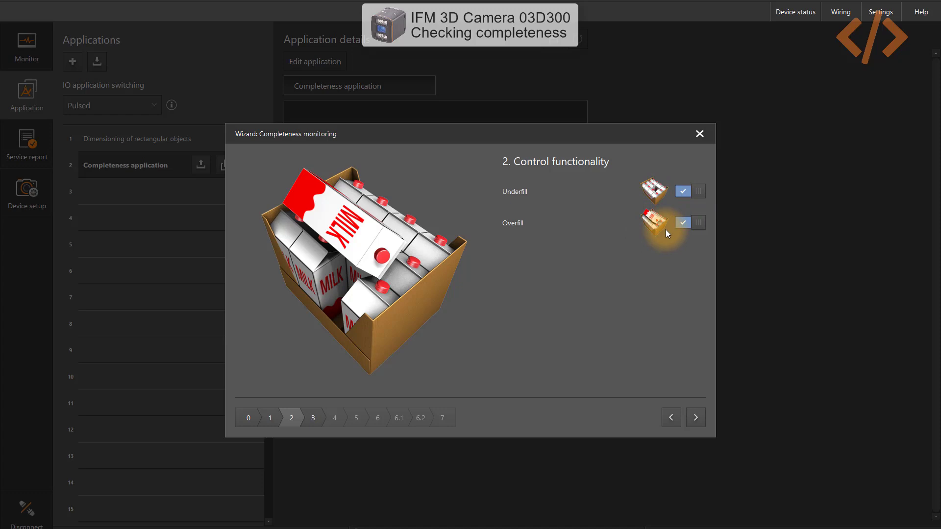
click(696, 418)
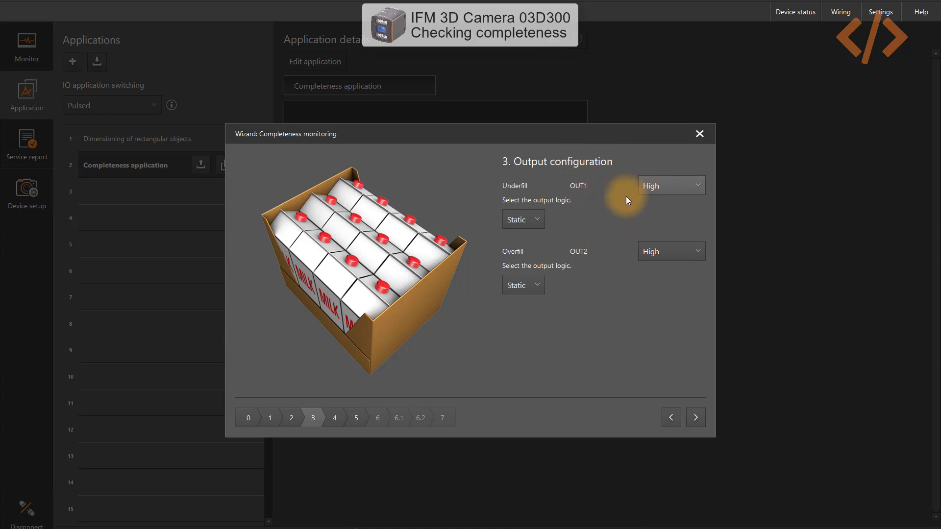
Set the underfill output OUT1 to Static logic and High level, and continue to the trigger settings.
click(527, 223)
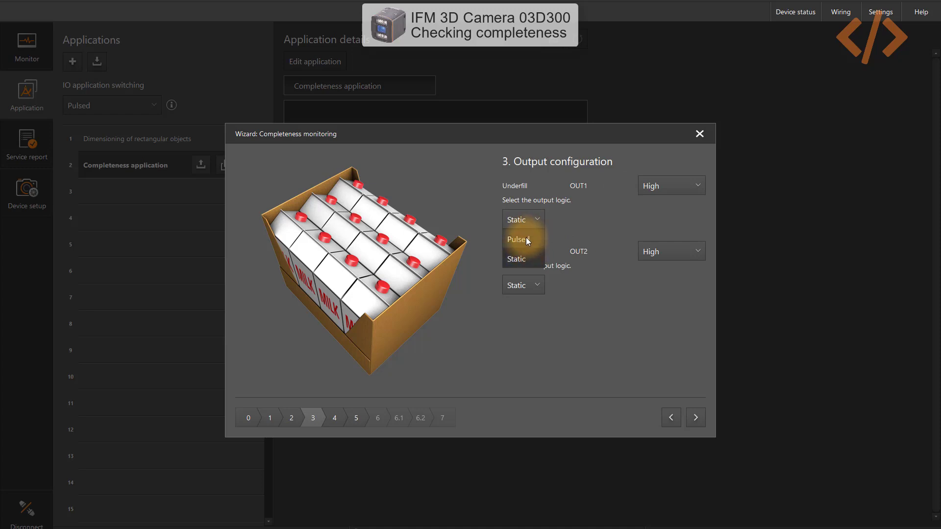
click(523, 259)
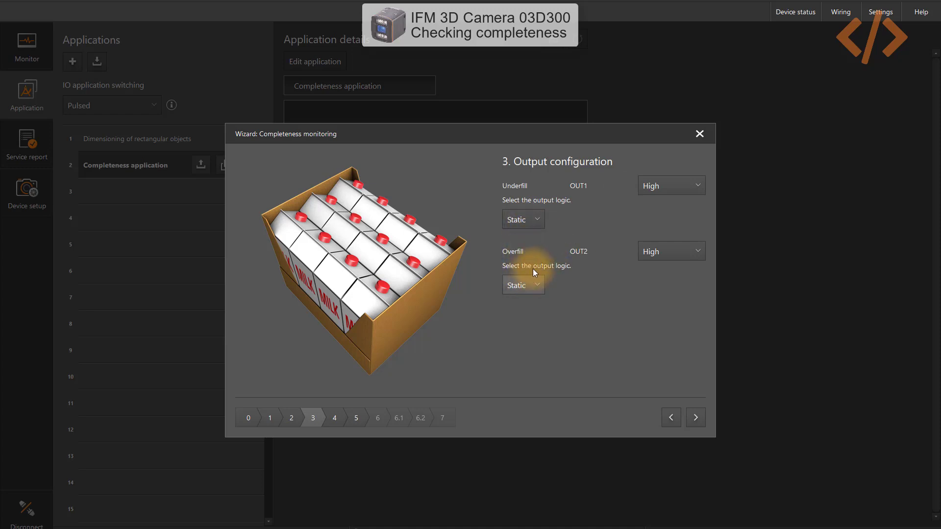
click(661, 192)
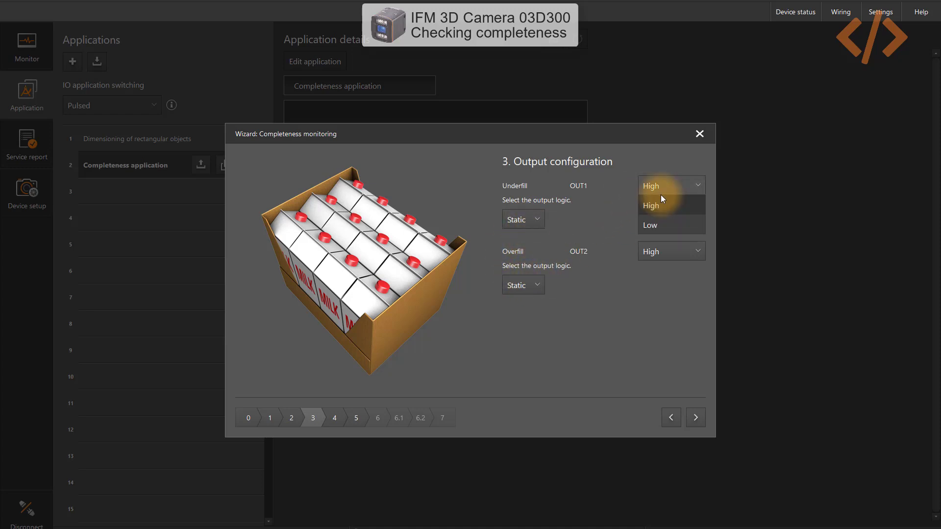
click(660, 209)
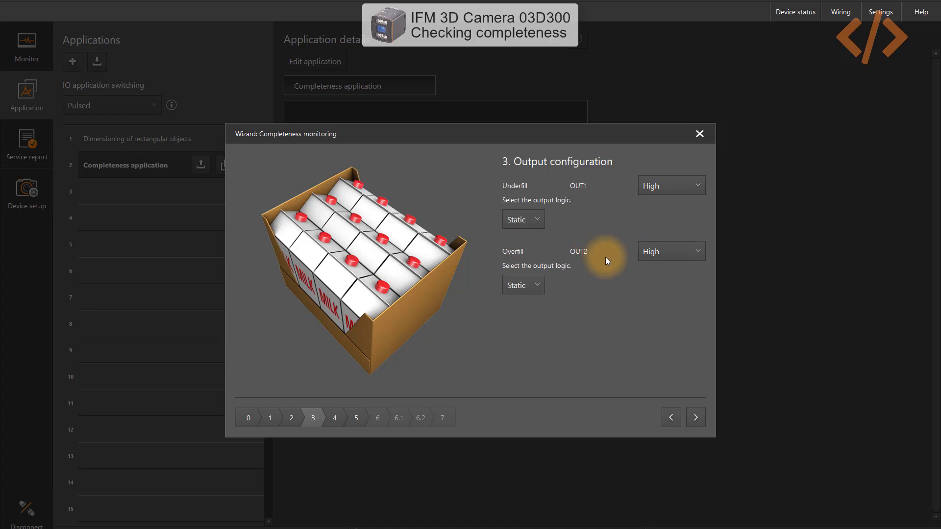
click(695, 417)
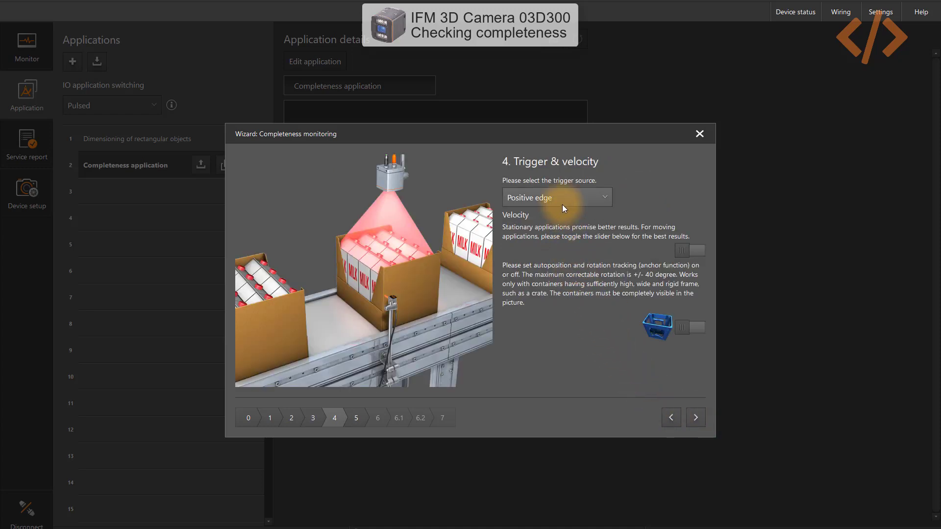
Set the trigger source to Continuous, enable autoposition and rotation tracking, and continue to the region of interest page.
click(589, 199)
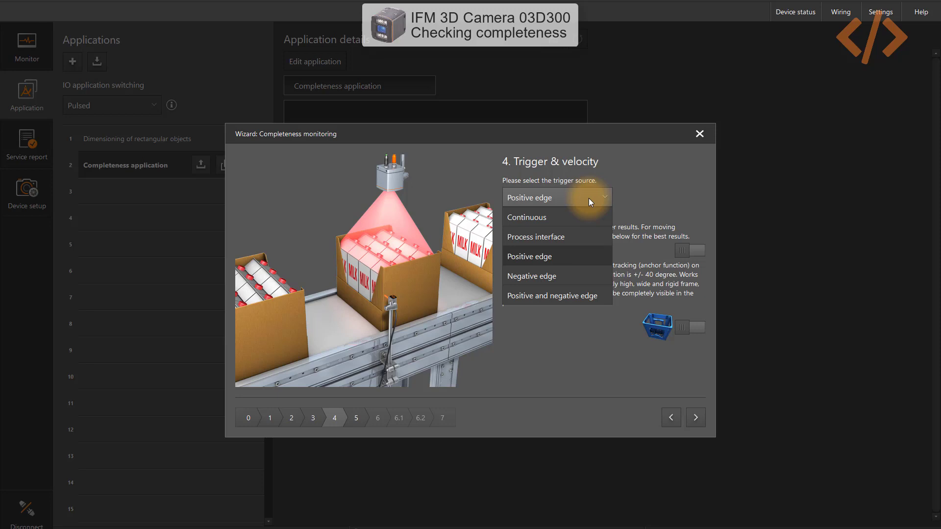
click(577, 219)
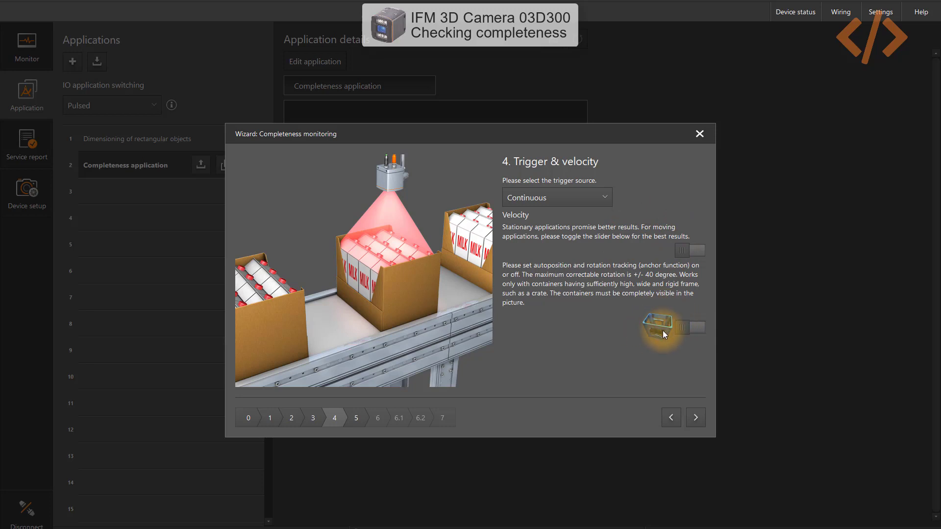
click(687, 328)
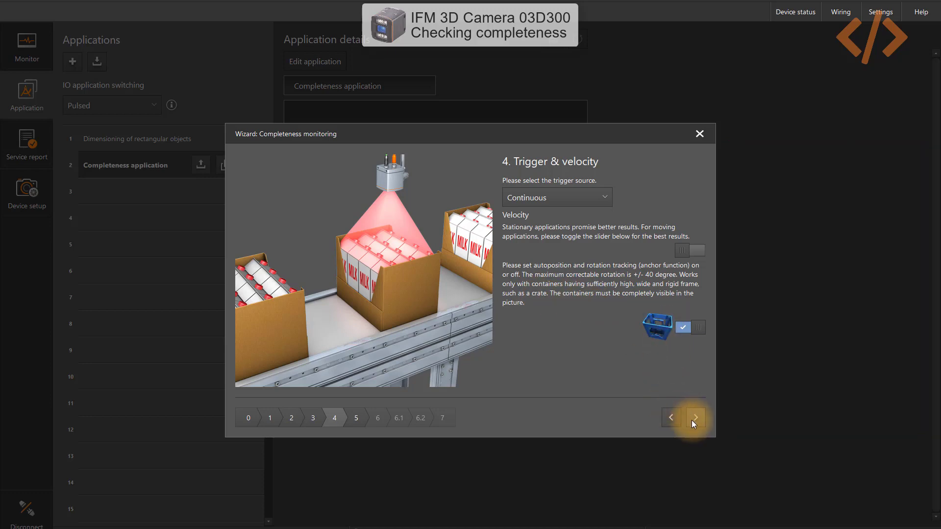
click(696, 417)
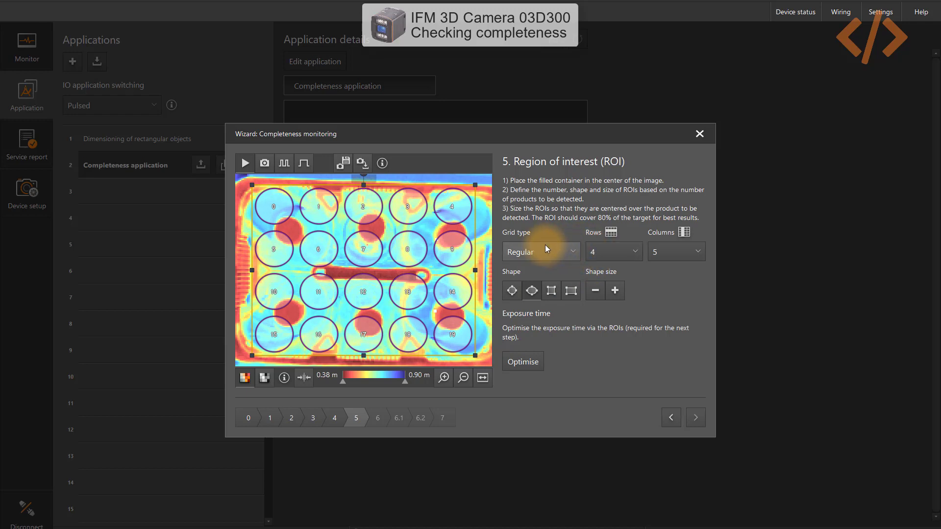
Try the Honeycomb Shorter, Longer, Right and Left grid types for the ROIs, and return the grid to Regular.
click(568, 254)
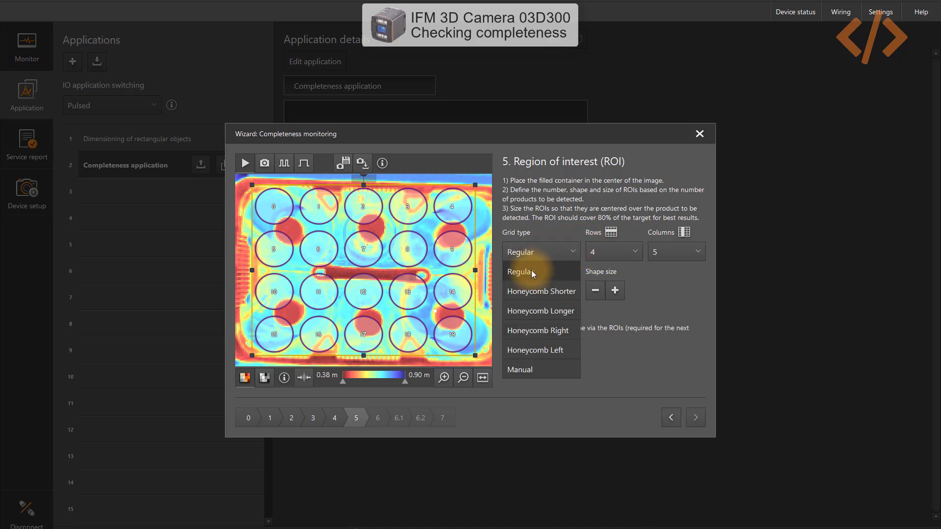
click(535, 297)
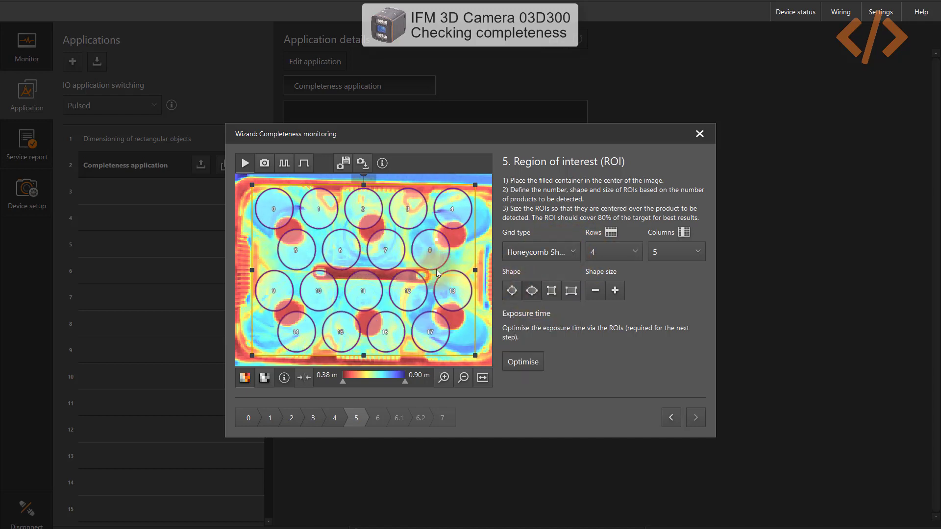
click(517, 255)
click(525, 309)
click(534, 255)
click(538, 330)
click(535, 256)
click(533, 347)
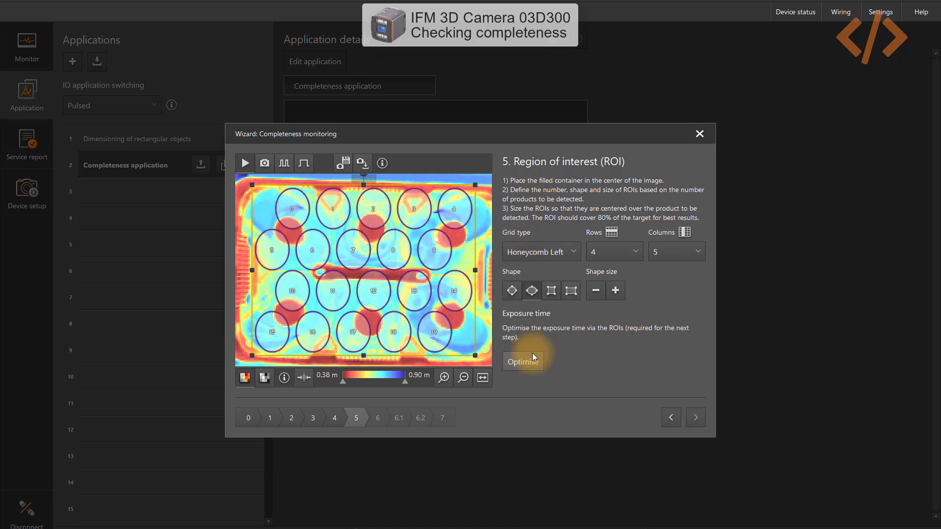
click(541, 261)
click(548, 269)
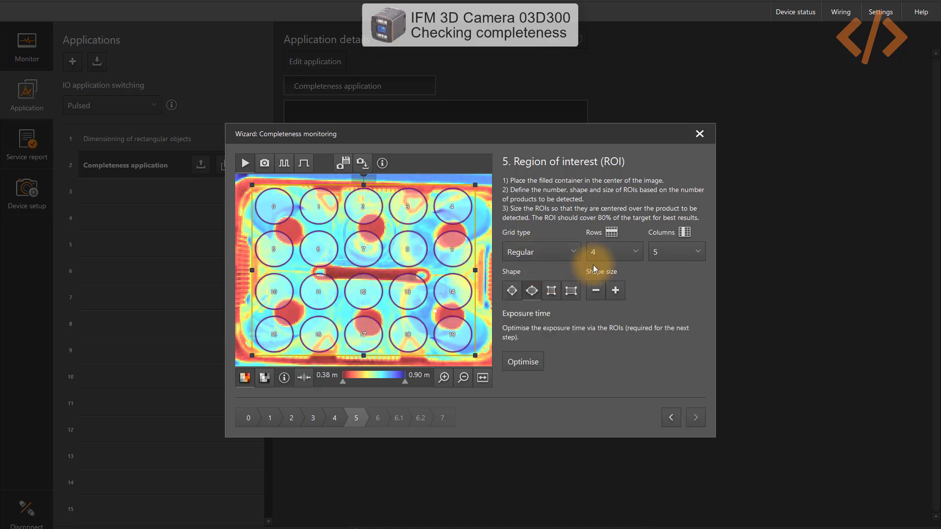
Set the ROI grid to 2 rows and 3 columns to match the six bottles in the crate.
click(615, 252)
click(604, 290)
click(685, 253)
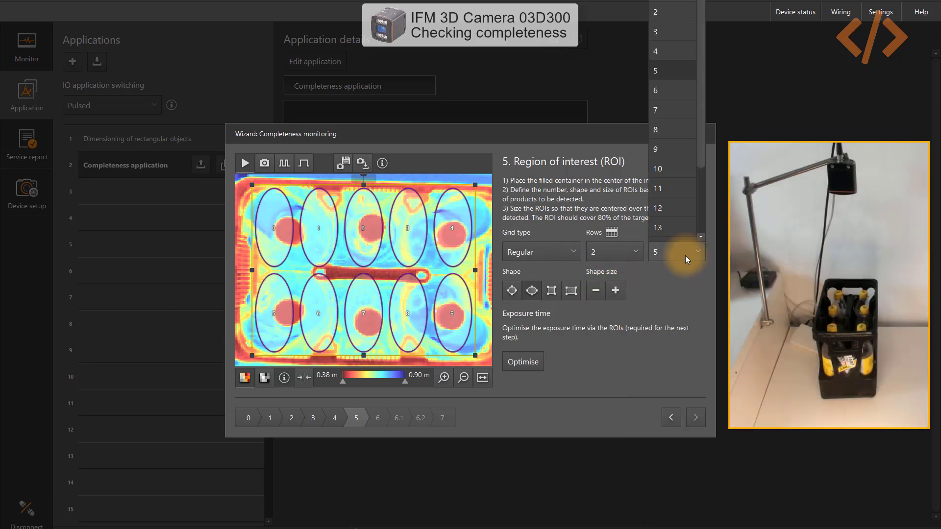
scroll(660, 73, up, 1)
click(655, 70)
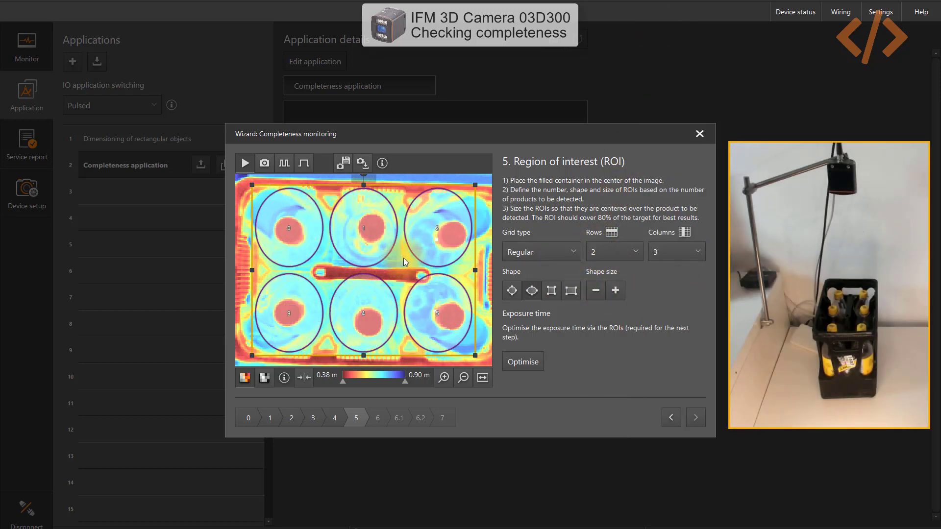
Try the circle, ellipse, square and rectangle shapes on the six ROIs.
click(508, 292)
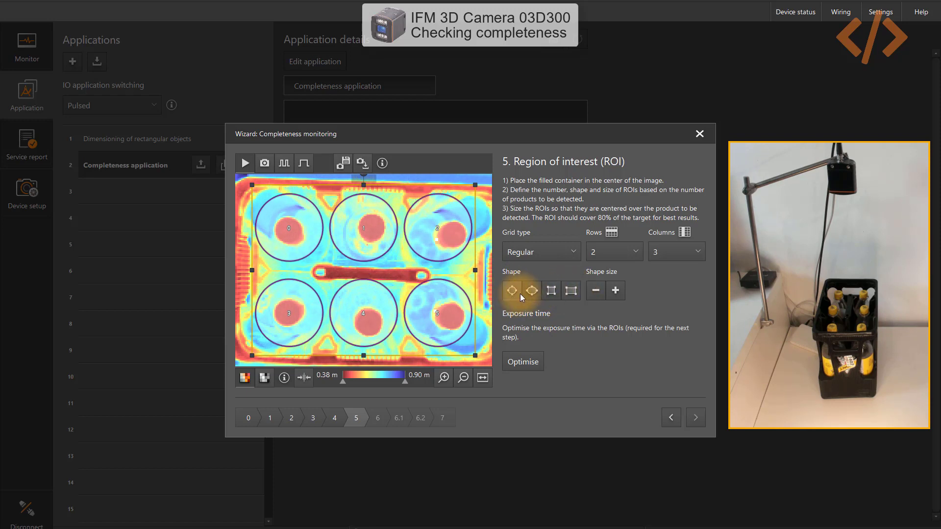
click(527, 293)
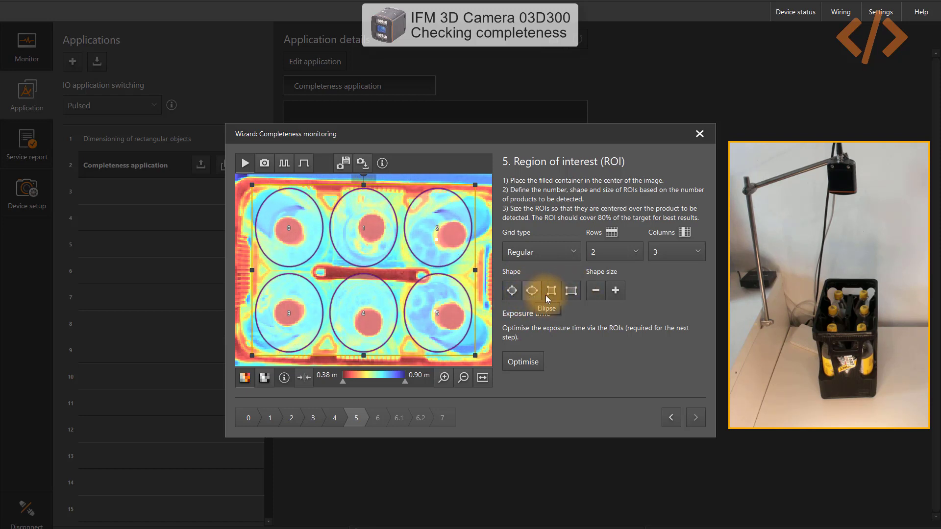
click(552, 295)
click(567, 295)
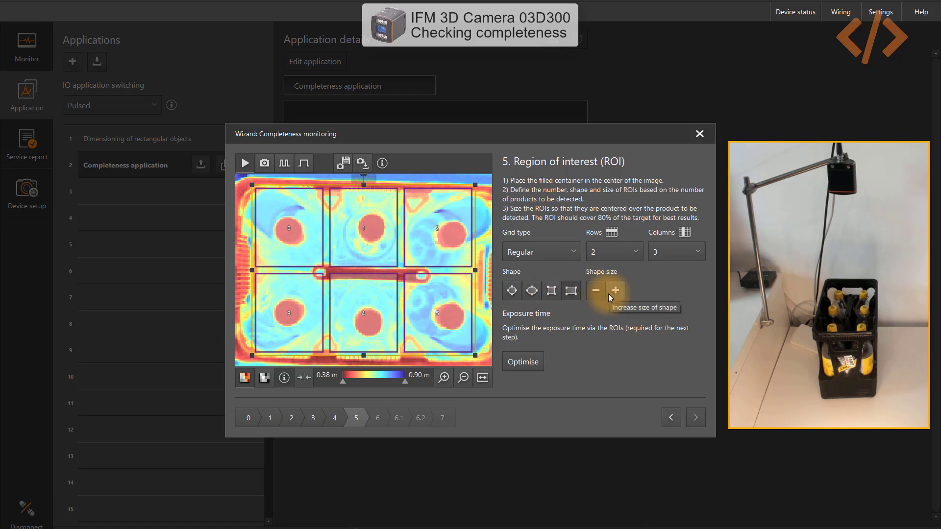
Reduce the shape size of the six rectangular ROIs by several increments.
click(590, 297)
click(588, 296)
click(589, 296)
click(589, 296)
click(589, 296)
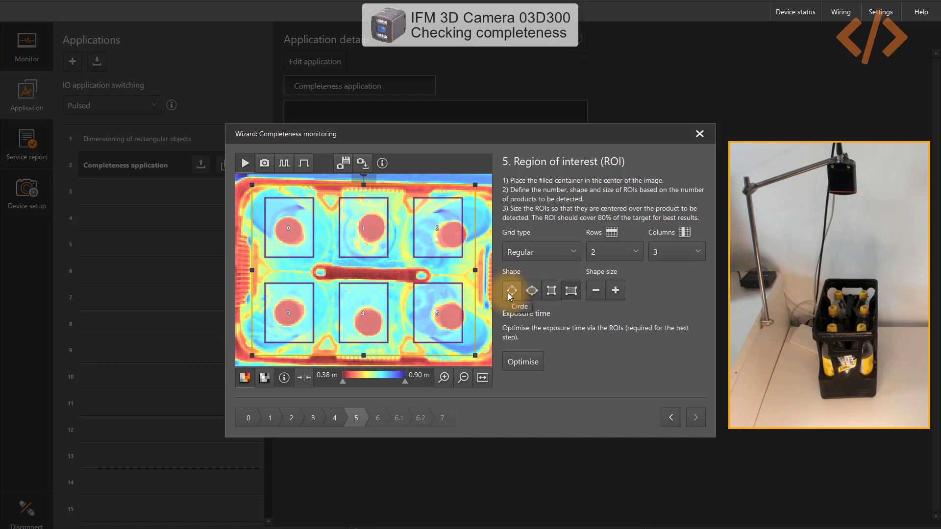
Change the ROIs to circles slightly larger than the bottle tops and align the whole grid over the bottles.
click(509, 292)
click(594, 291)
click(594, 290)
click(595, 291)
click(595, 291)
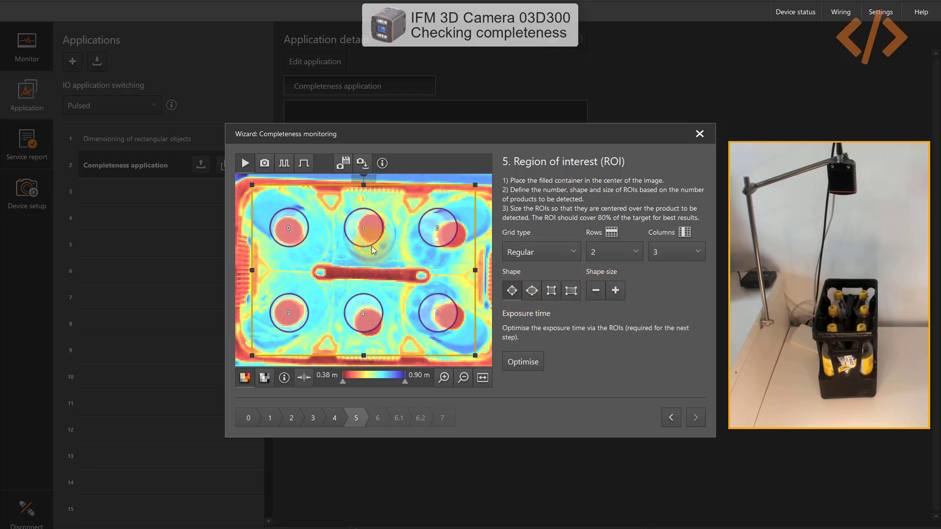
drag(366, 241, 372, 241)
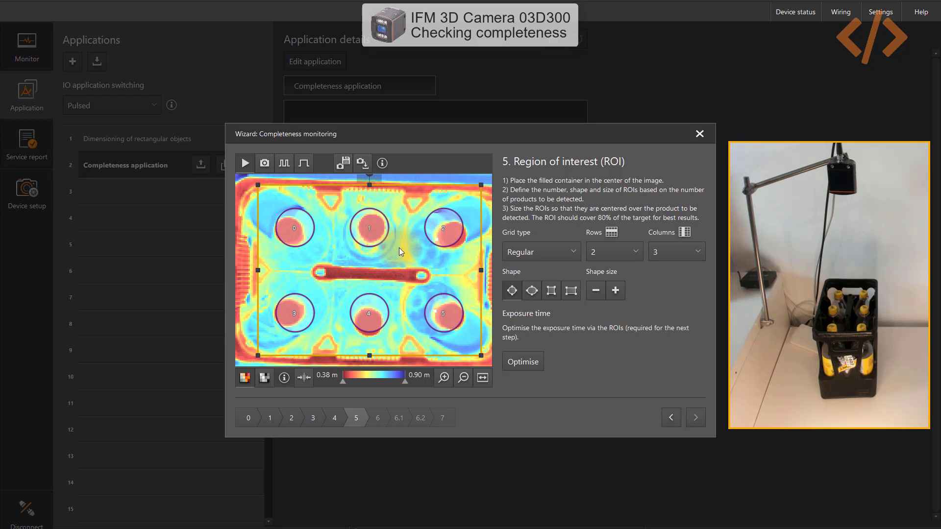
drag(370, 231, 372, 234)
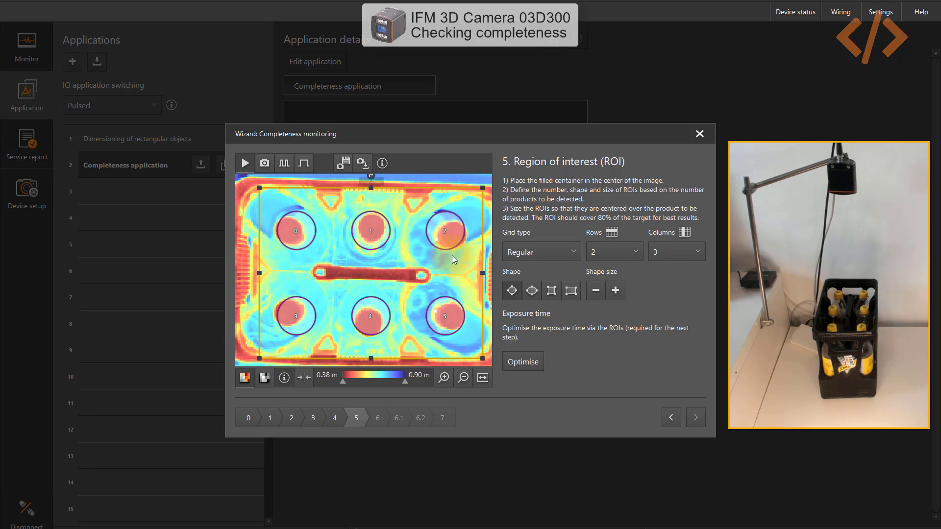
Switch the grid type to Manual and center ROI 0 over its bottle top.
click(552, 253)
click(526, 373)
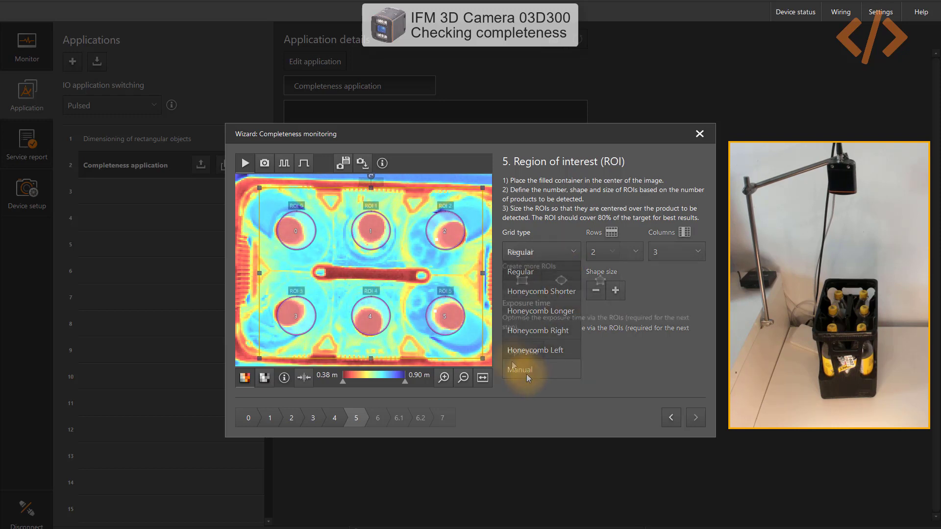
drag(303, 244, 298, 245)
click(299, 245)
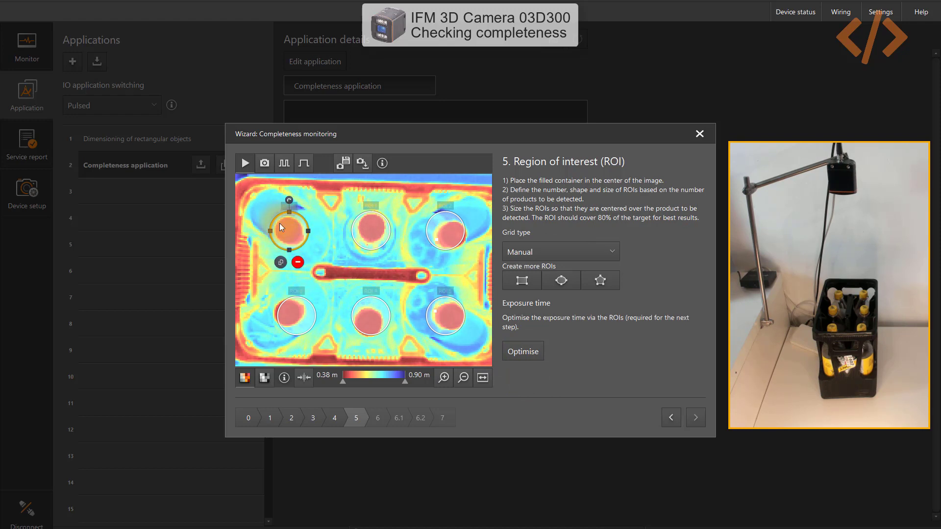
Center the remaining five circular ROIs, ROI 1 to ROI 5, individually over their bottle tops.
click(374, 245)
drag(376, 243, 374, 239)
click(446, 241)
drag(446, 241, 449, 243)
click(383, 314)
drag(383, 314, 378, 321)
click(306, 322)
drag(307, 322, 299, 320)
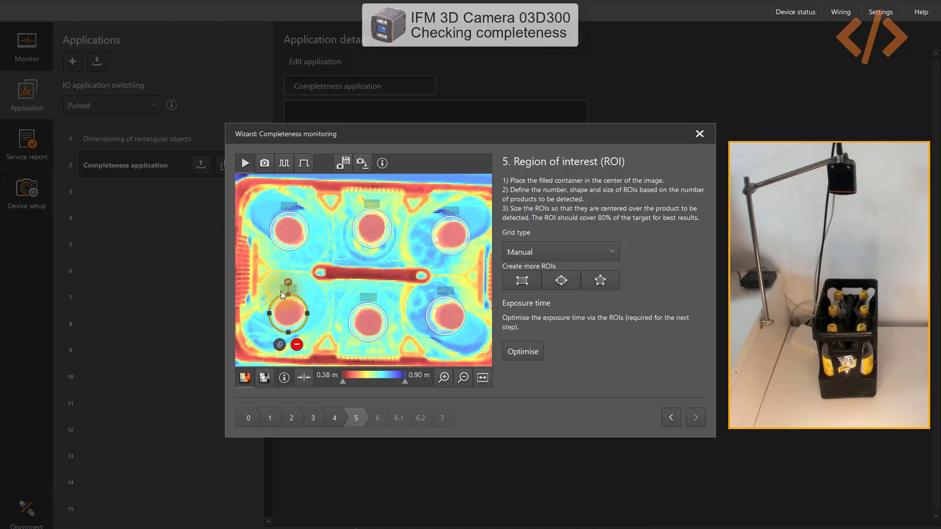
drag(434, 320, 452, 322)
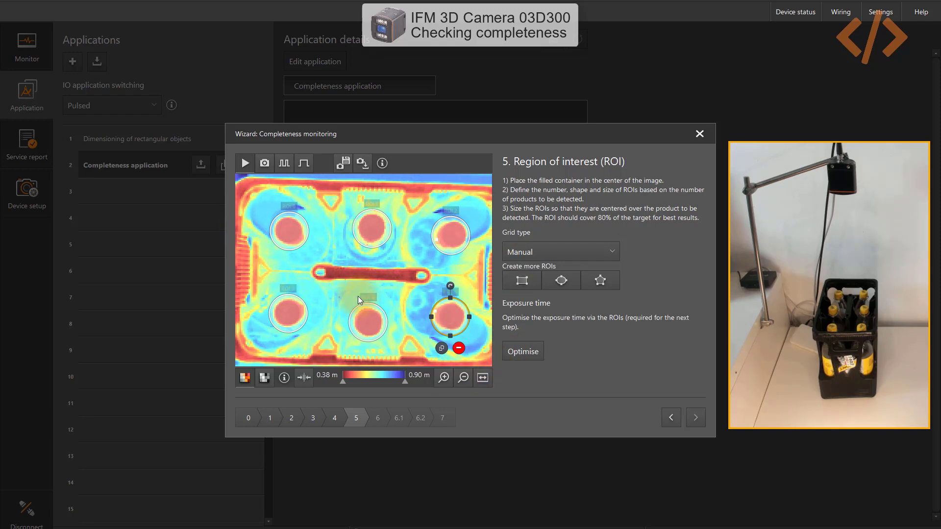
Enlarge the six circular ROIs one by one so each extends clearly beyond its bottle top.
click(292, 229)
drag(289, 250, 316, 232)
click(368, 233)
drag(372, 247, 396, 228)
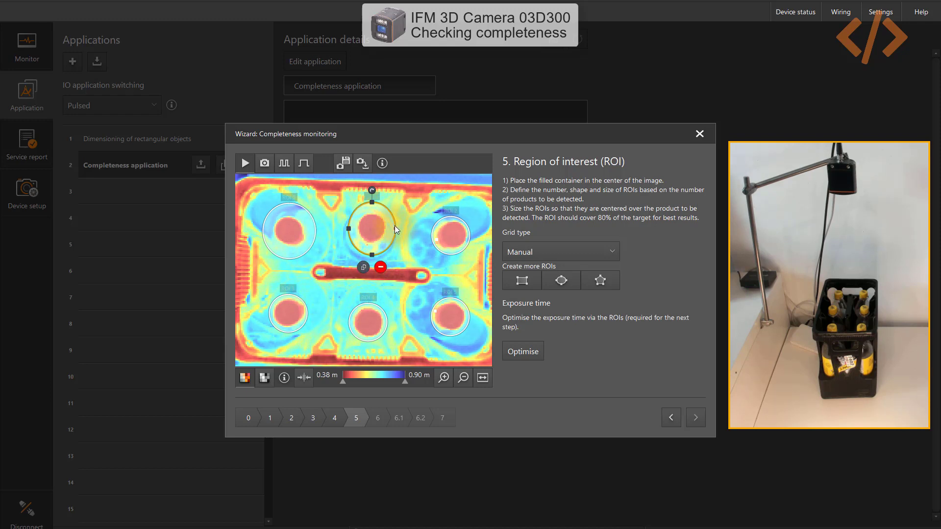
click(455, 243)
drag(450, 254, 471, 237)
click(289, 325)
drag(289, 334, 290, 335)
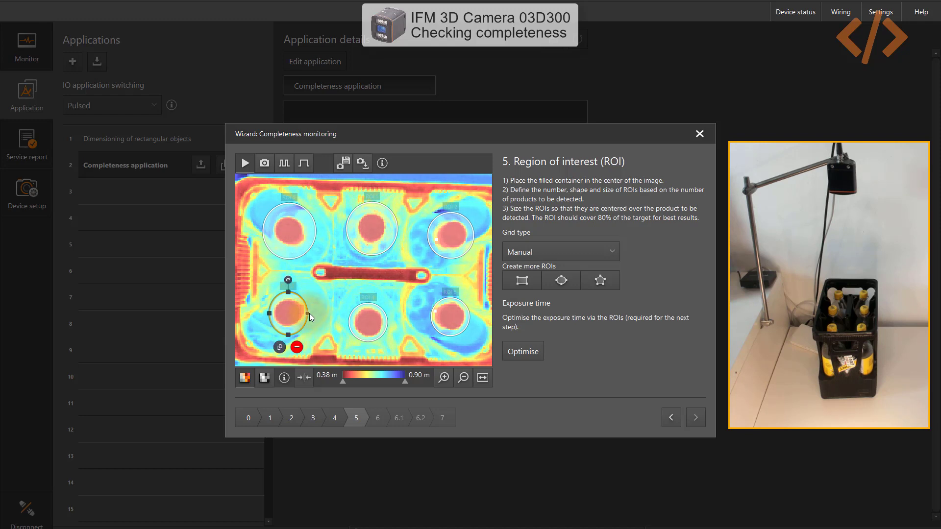
click(376, 319)
drag(386, 322, 390, 321)
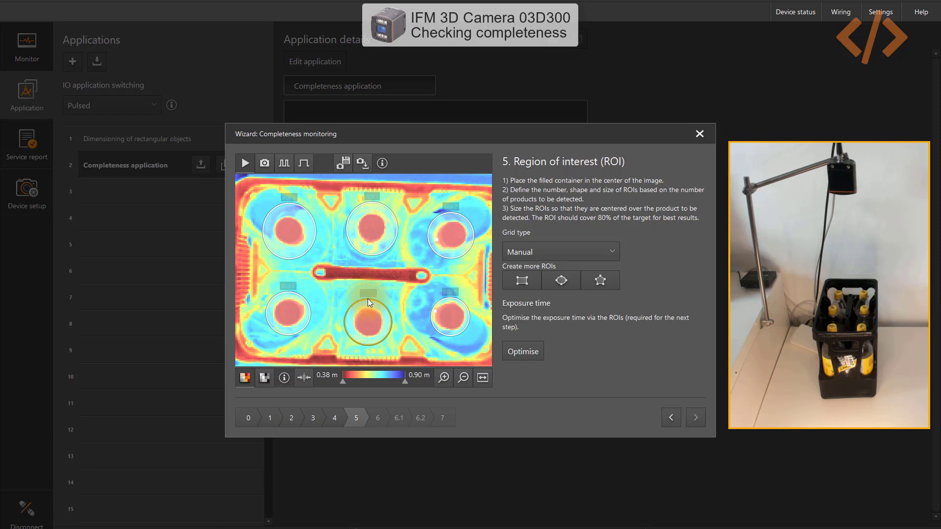
click(440, 307)
drag(432, 316, 450, 339)
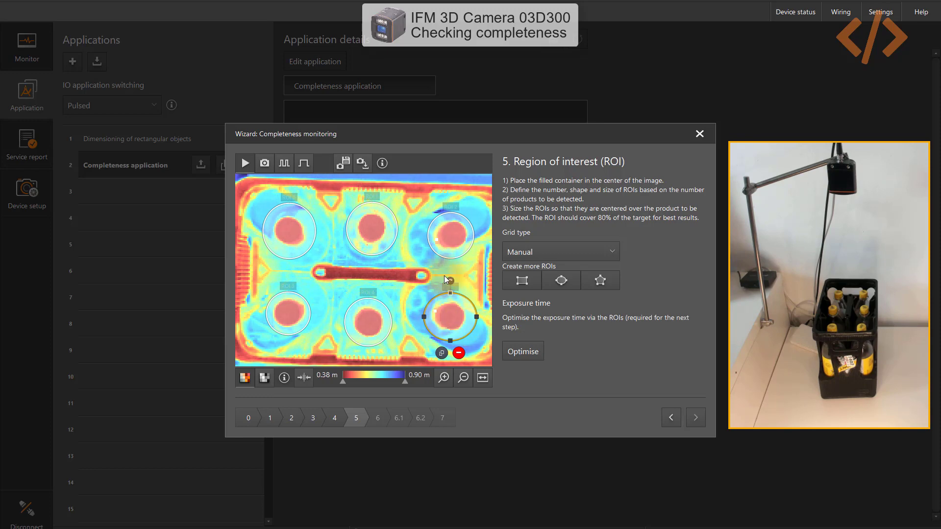
Optimise the exposure time via the ROIs and teach the good state with the fully filled crate.
click(534, 349)
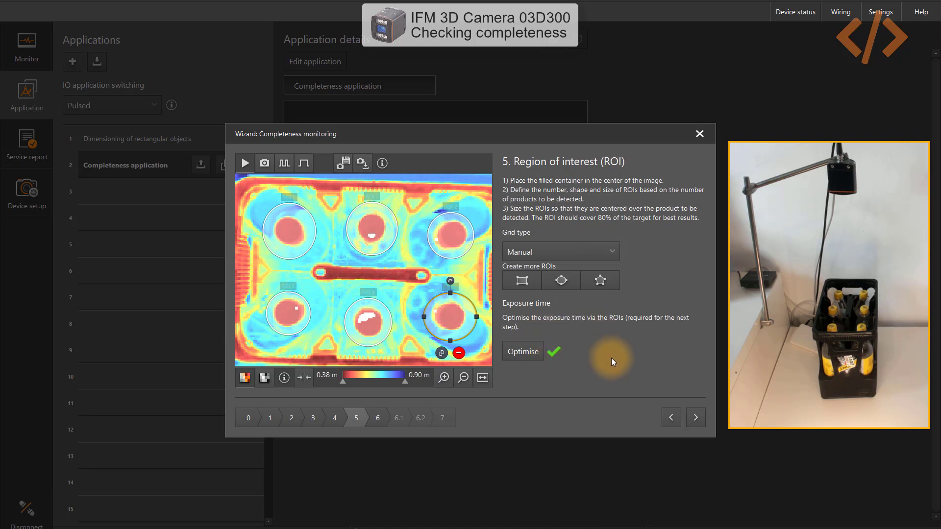
click(697, 419)
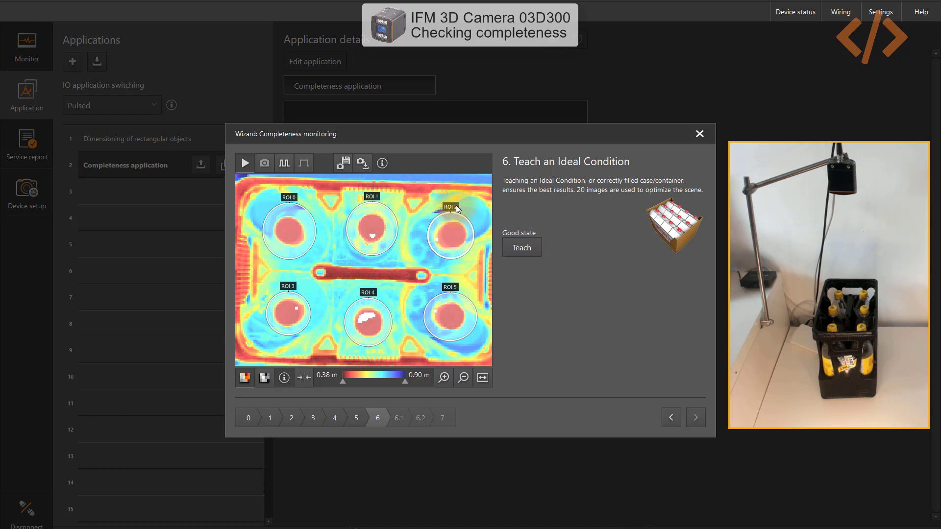
click(515, 252)
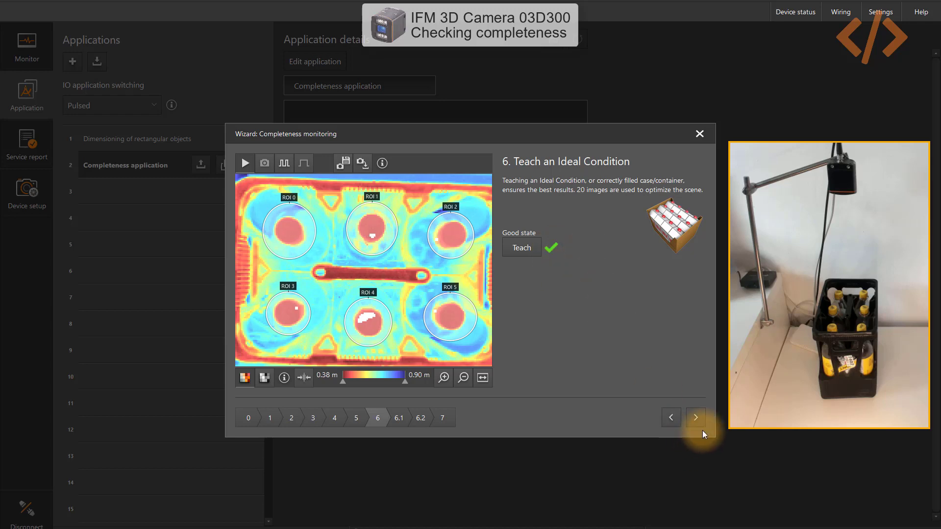
click(696, 419)
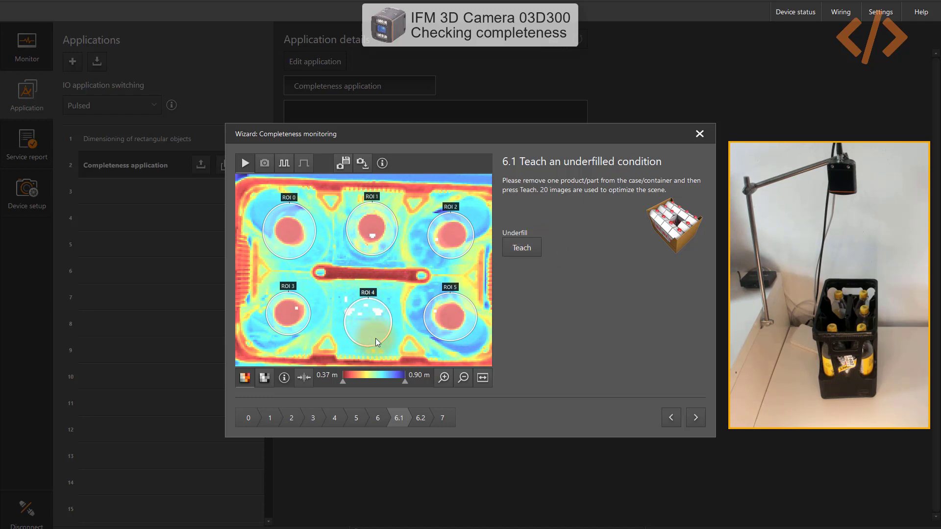
Teach the underfilled condition with one bottle removed and the overfilled condition with an extra bottle lying on the crate.
click(519, 248)
click(517, 248)
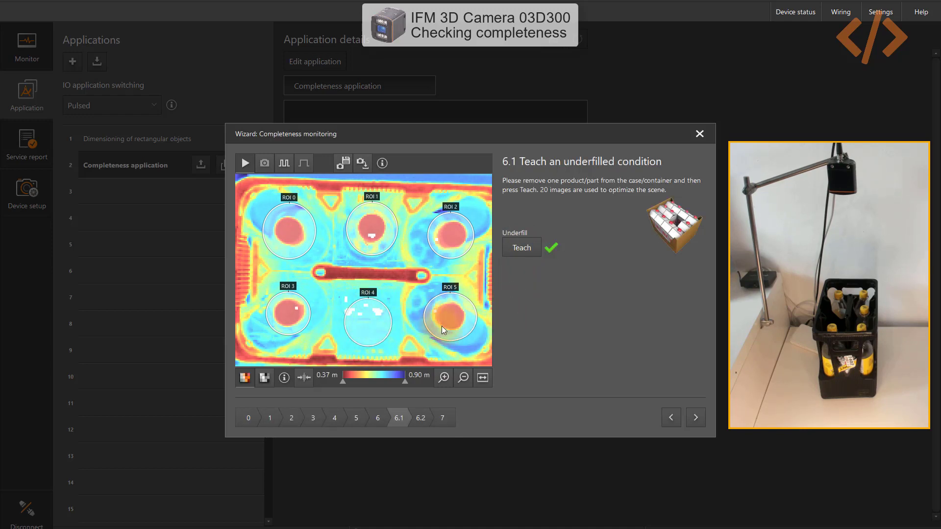
click(641, 404)
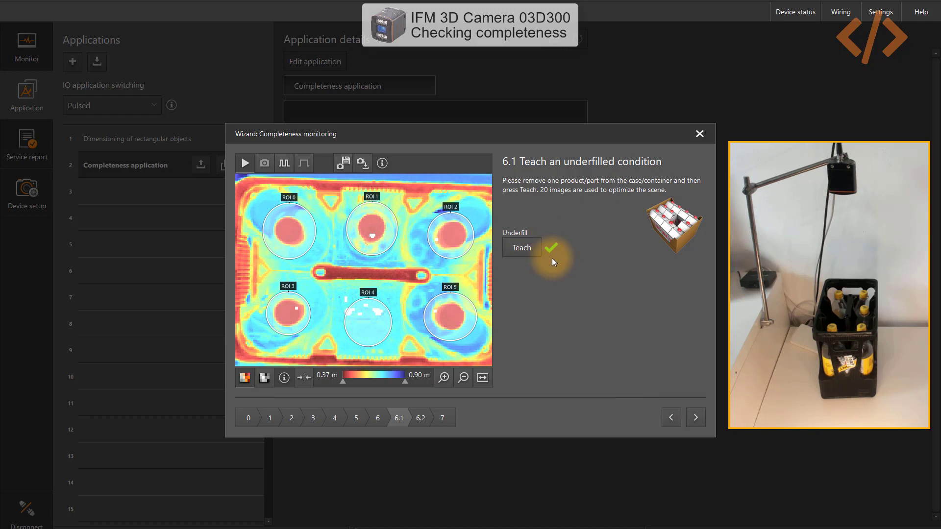
click(695, 419)
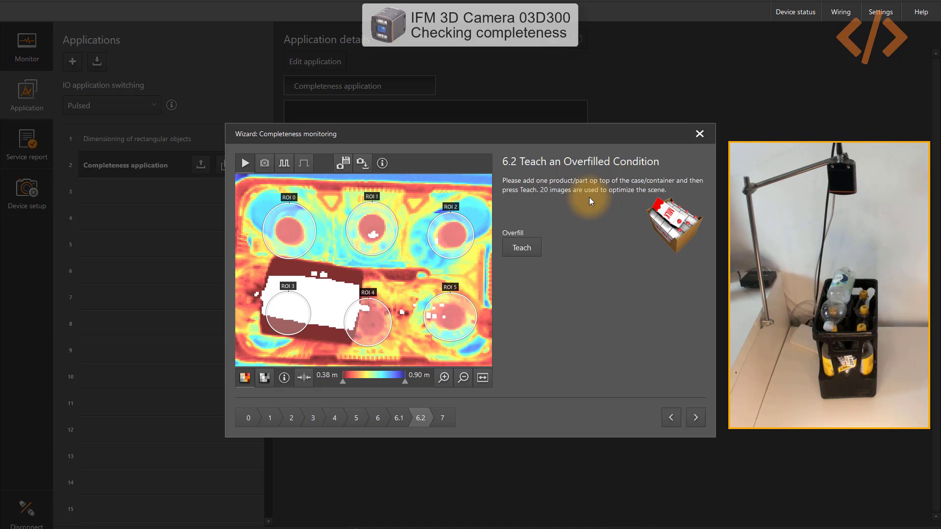
click(522, 246)
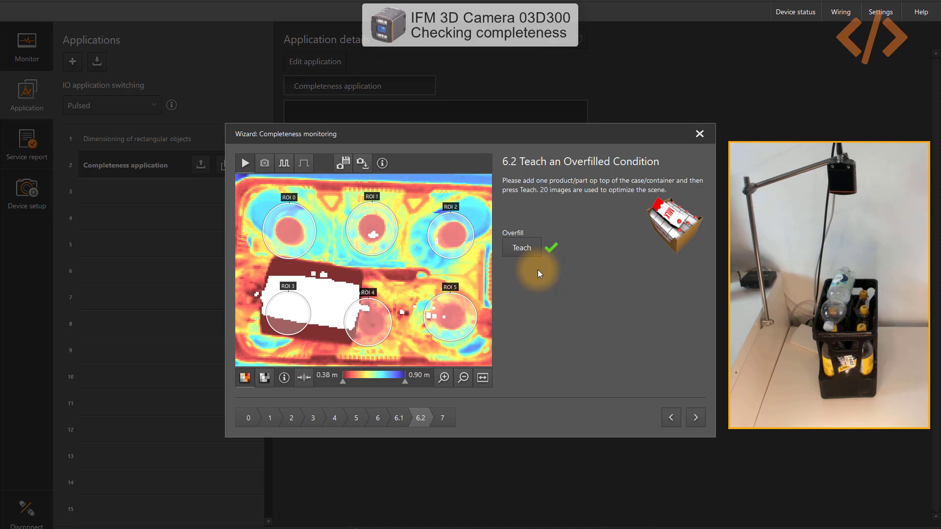
click(699, 417)
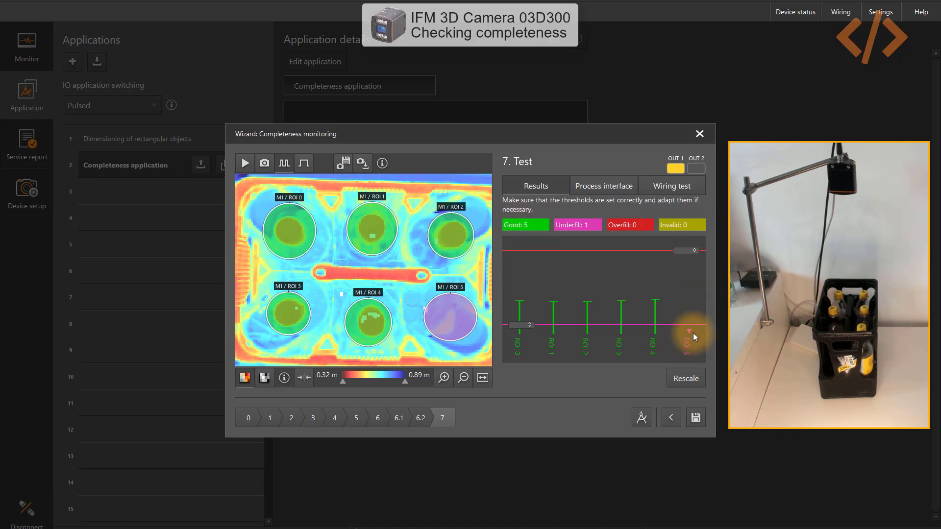
Try several underfill threshold levels and set it just below the bar heights of the correctly filled ROIs.
click(512, 259)
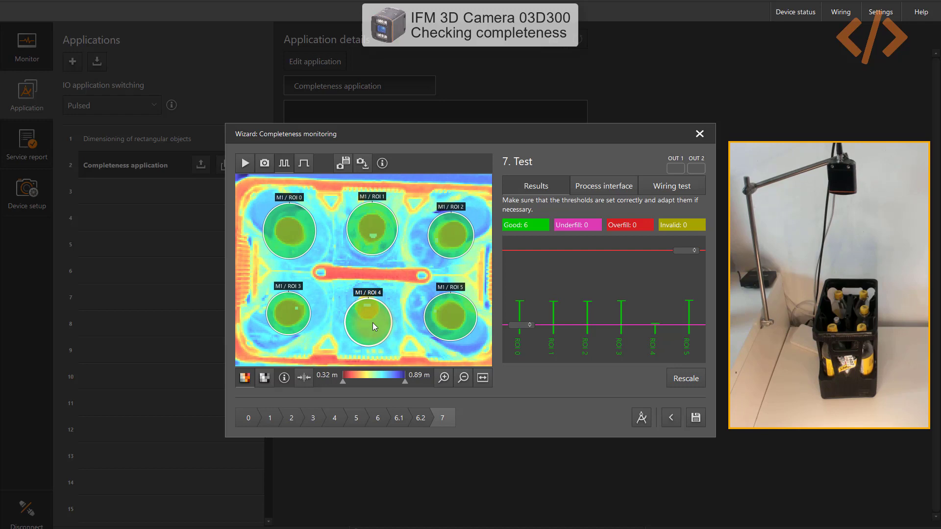
drag(528, 325, 527, 316)
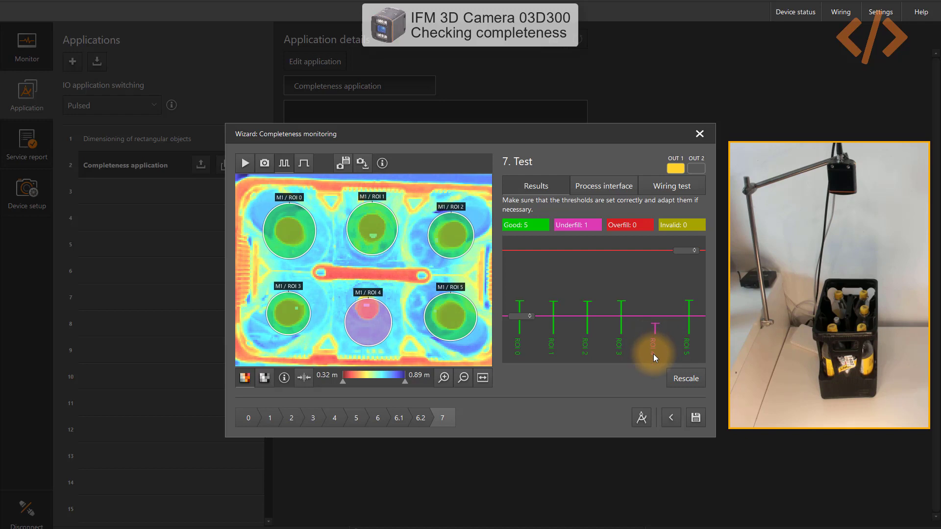
drag(521, 315, 522, 310)
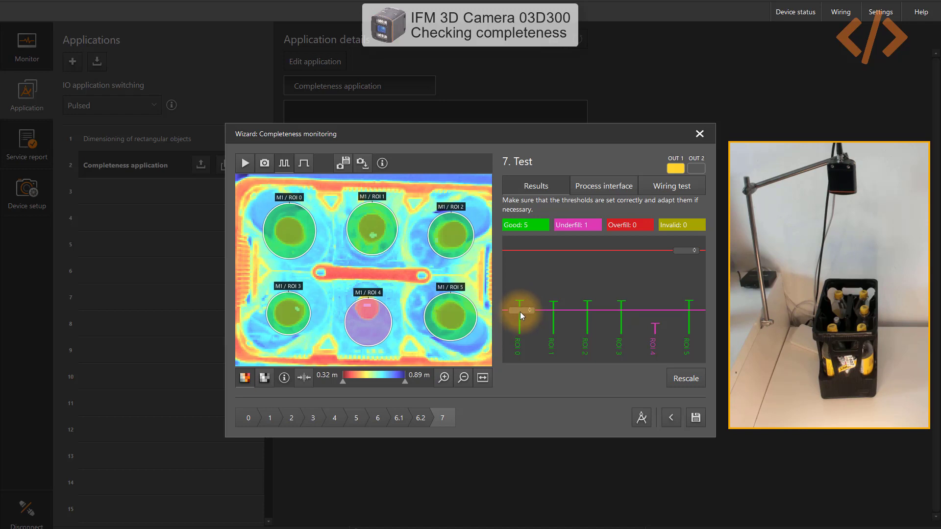
drag(519, 312, 519, 330)
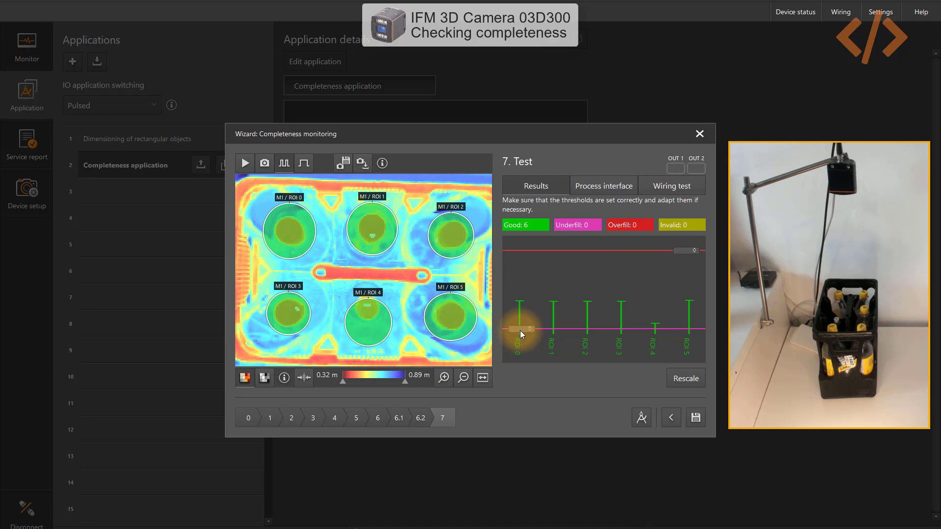
drag(519, 330, 520, 309)
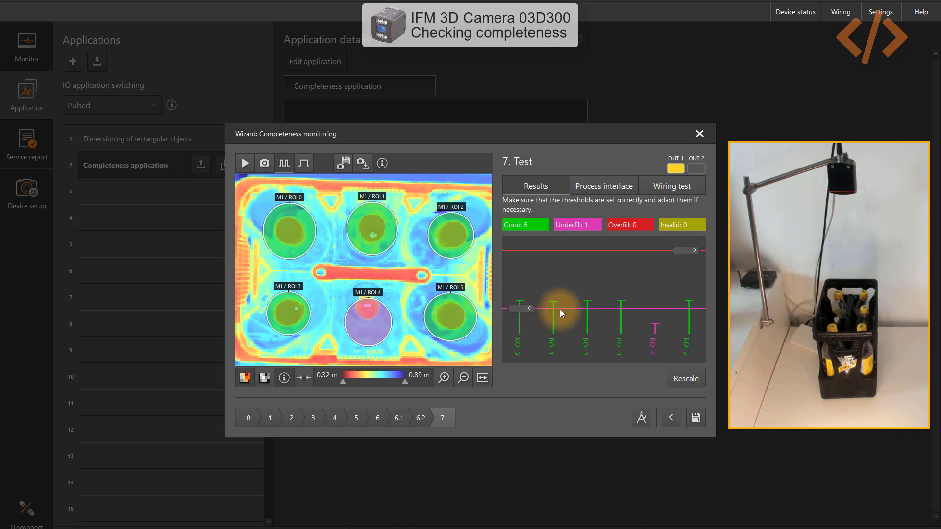
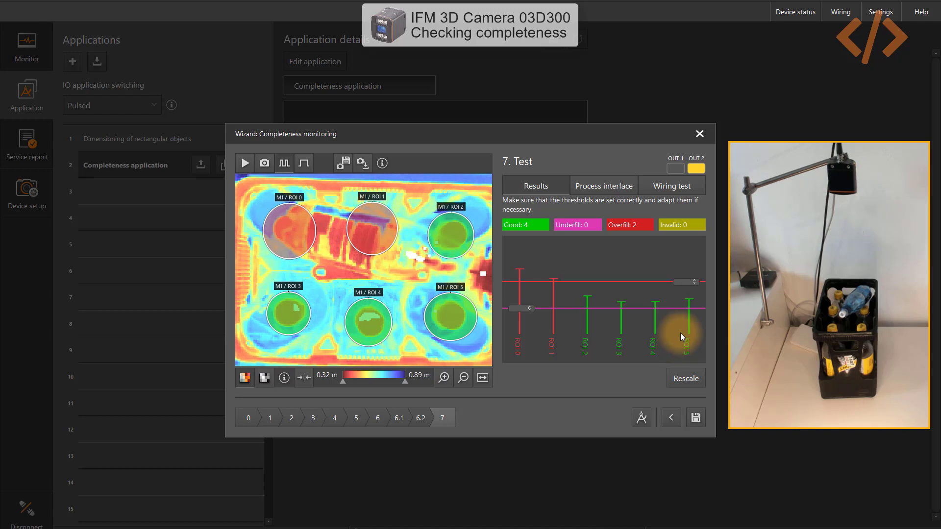
Adjust the overfill threshold to just above the bar heights of the correctly filled ROIs and save the application.
drag(687, 280, 691, 265)
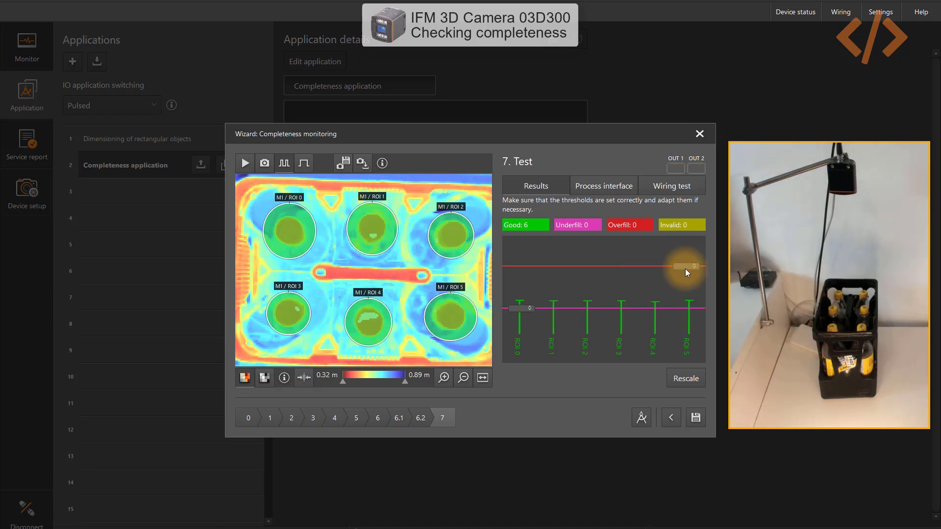
drag(689, 267, 690, 293)
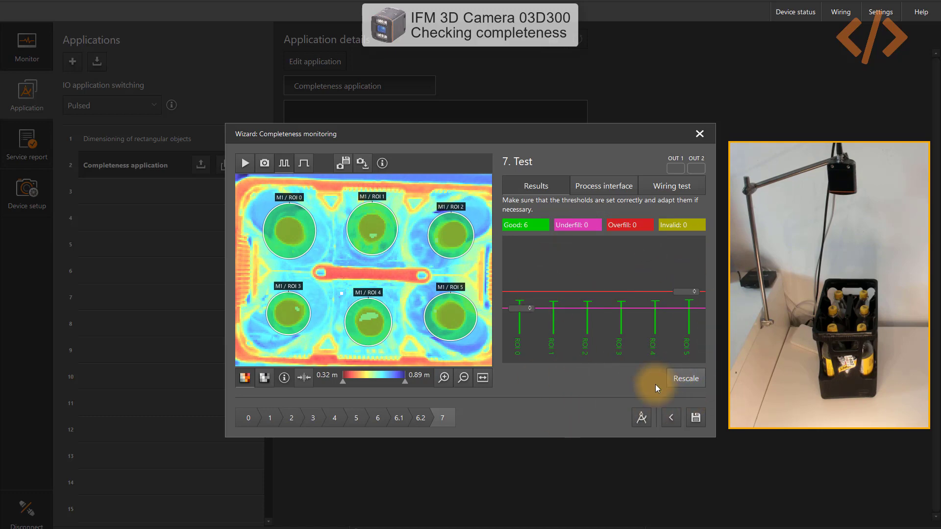
click(691, 415)
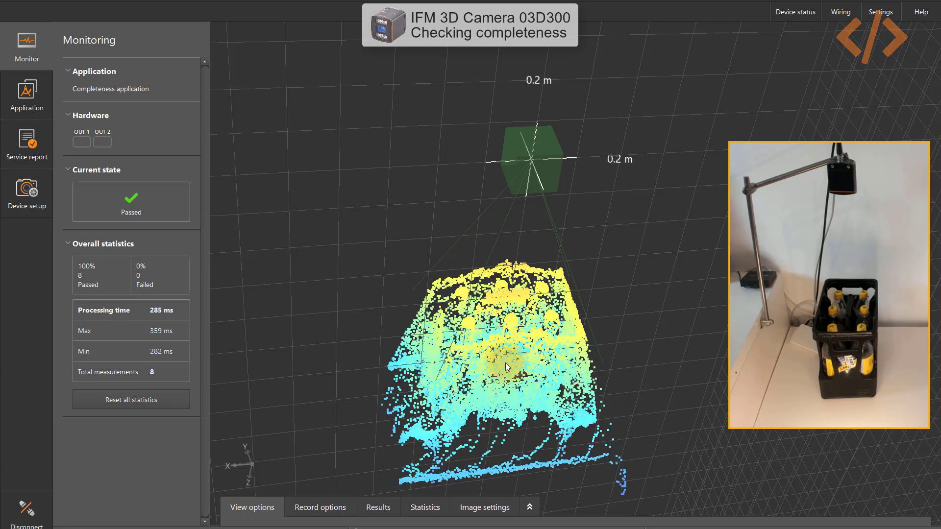
Examine the live completeness results as a chart and as a table per ROI, and open the statistics.
drag(507, 356, 484, 346)
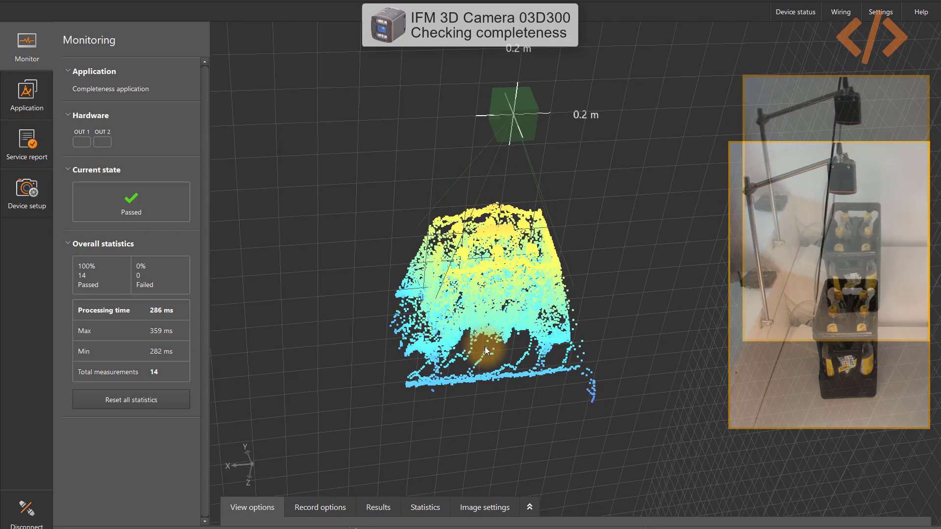
click(378, 507)
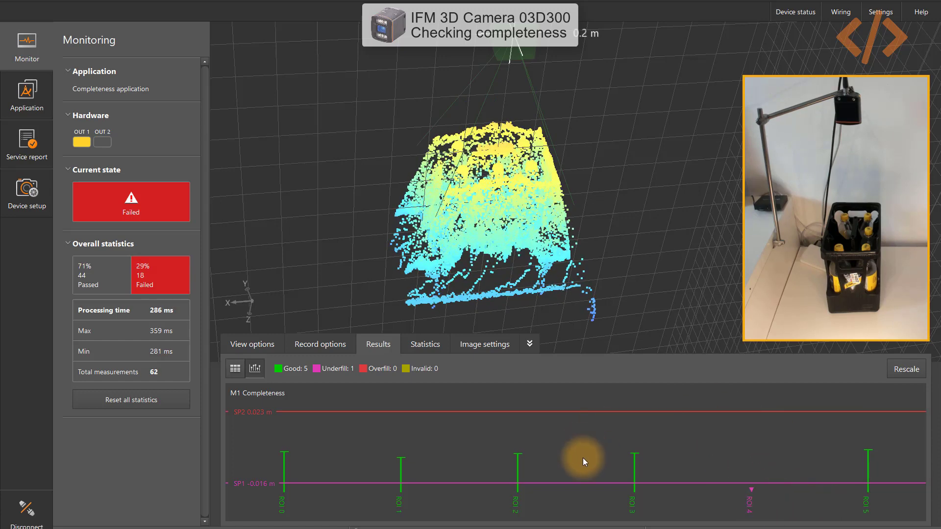
click(234, 368)
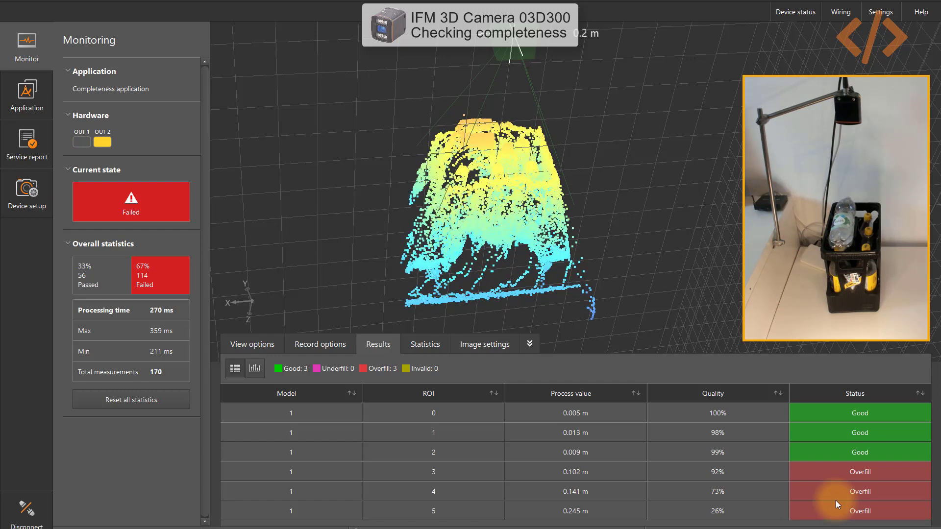
click(439, 351)
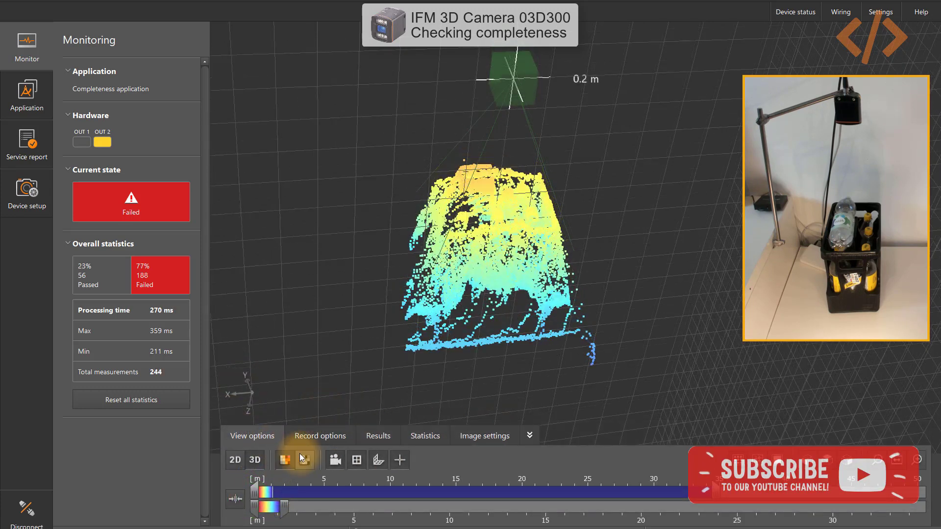
Compare the 3D image in grayscale and distance colours, and try the wireframe and closed-surface displays.
click(303, 459)
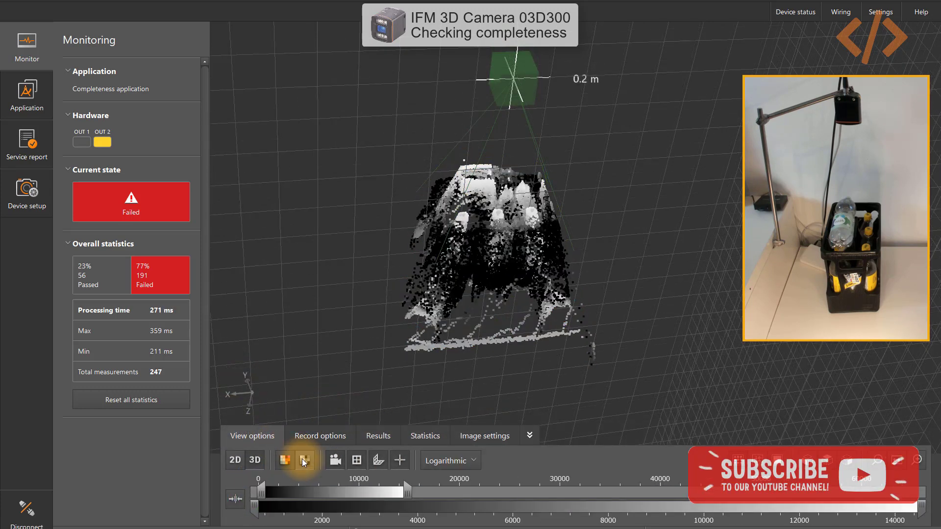
click(284, 460)
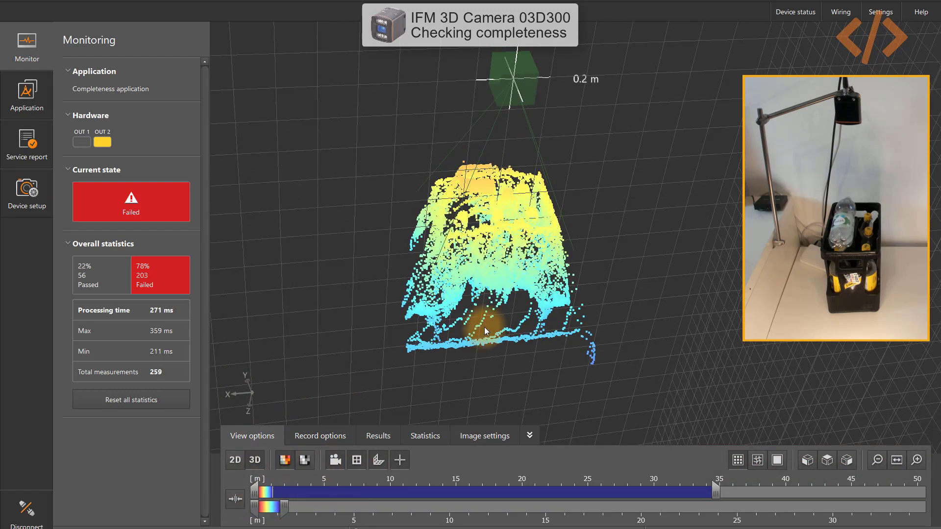
click(761, 464)
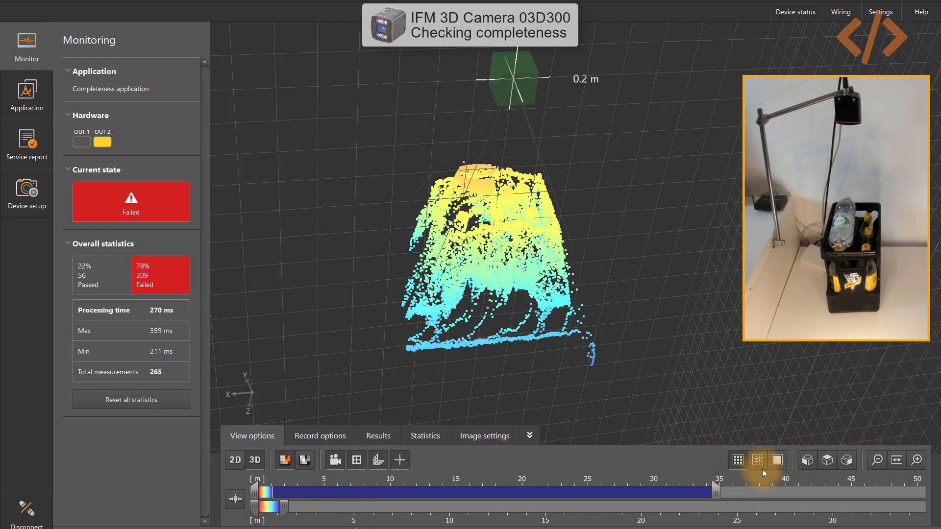
click(774, 467)
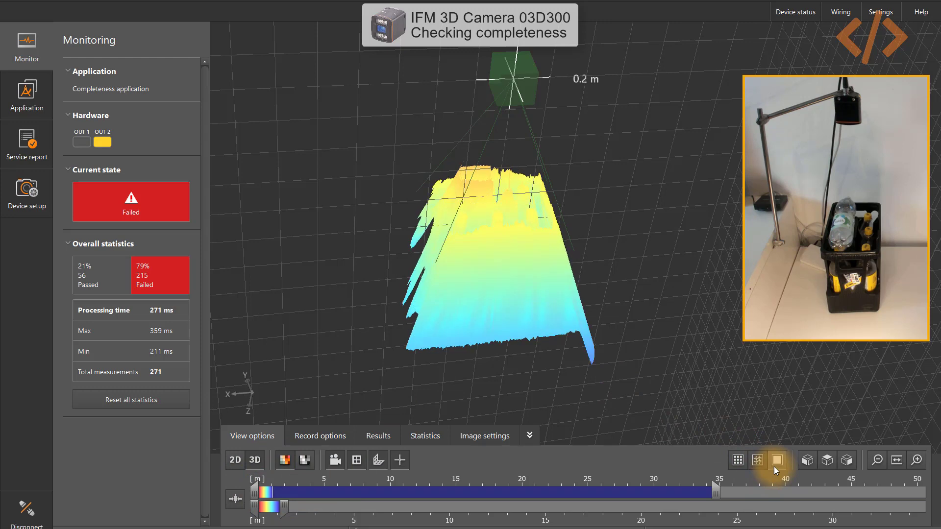
Look at the 3D image from the three preset viewing directions and return it to the point display.
click(804, 461)
click(826, 460)
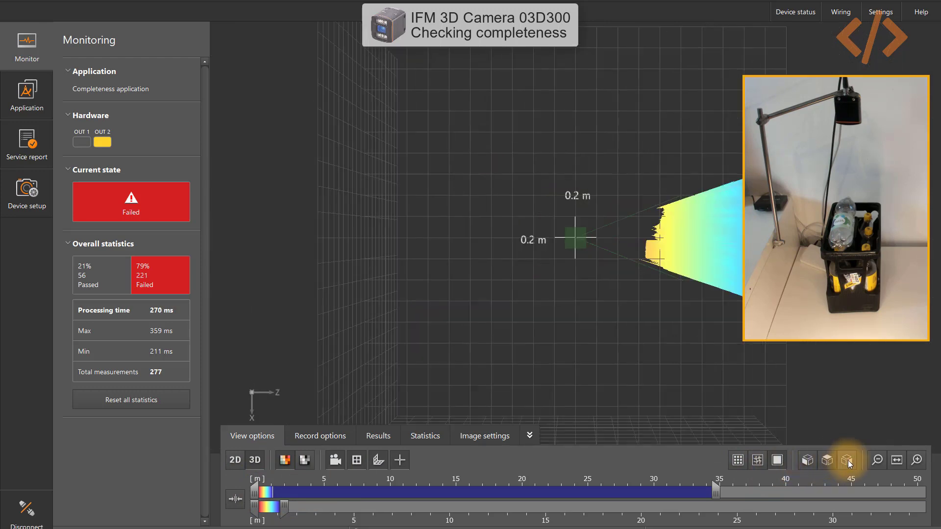
click(847, 460)
click(877, 461)
click(738, 460)
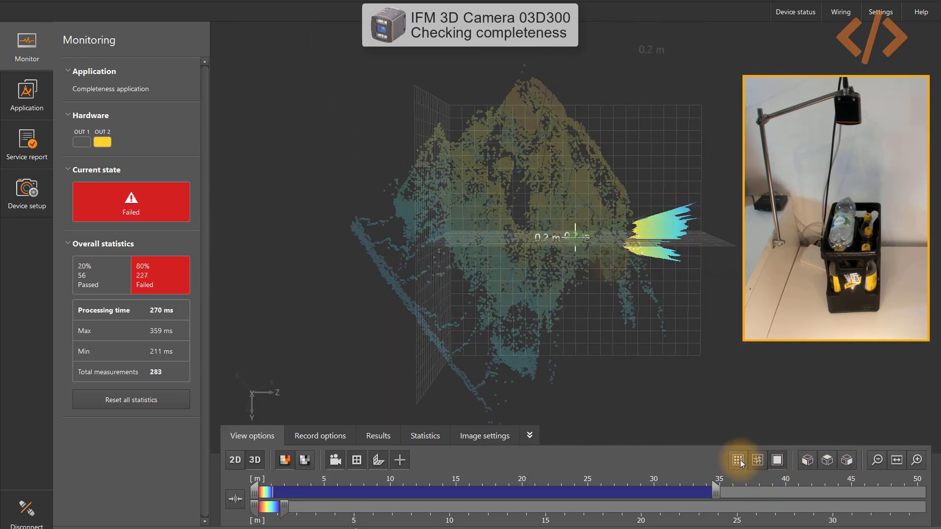